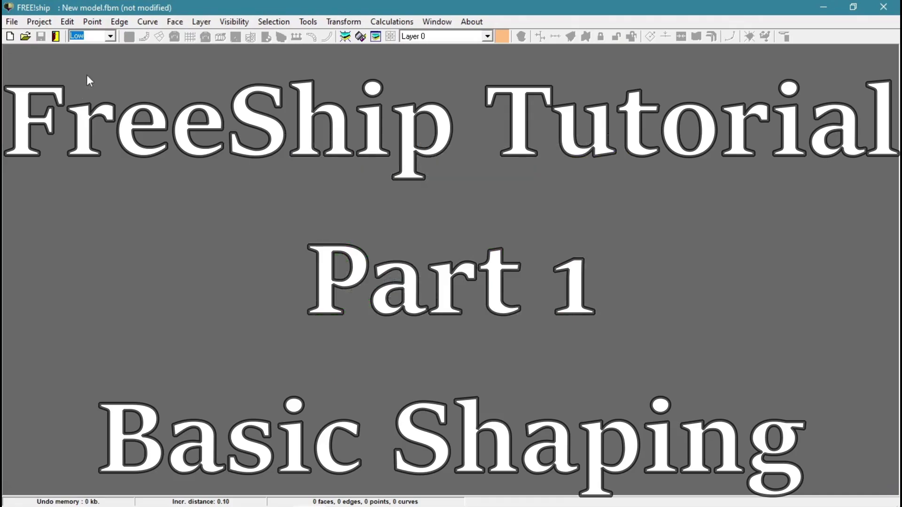
Change the toolbar model precision setting from Low to High.
{"action": "left_click", "coordinate": [111, 36]}
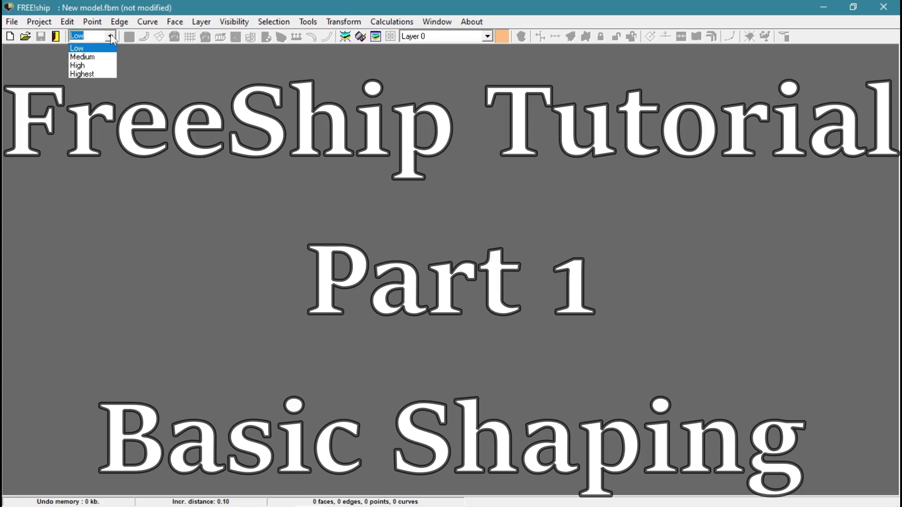
{"action": "left_click", "coordinate": [100, 65]}
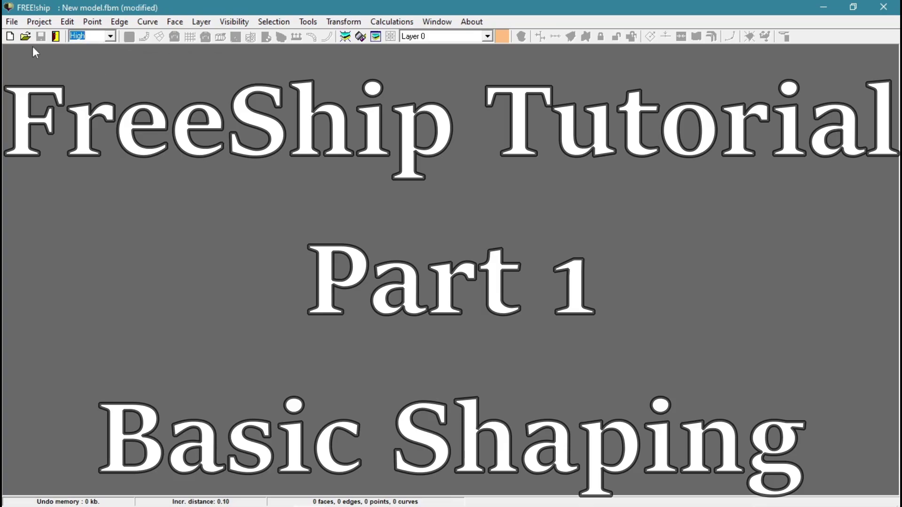
Create a new model, discarding the unsaved old one.
{"action": "left_click", "coordinate": [15, 23]}
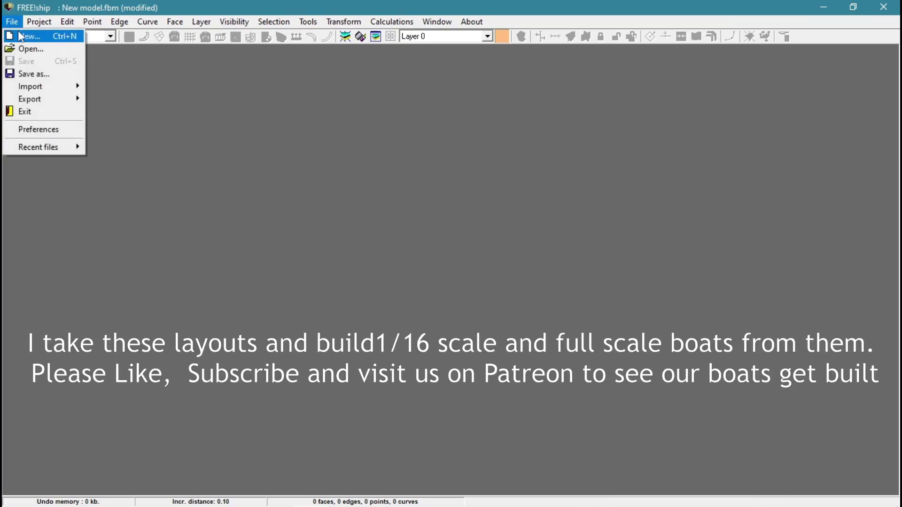
{"action": "left_click", "coordinate": [21, 36]}
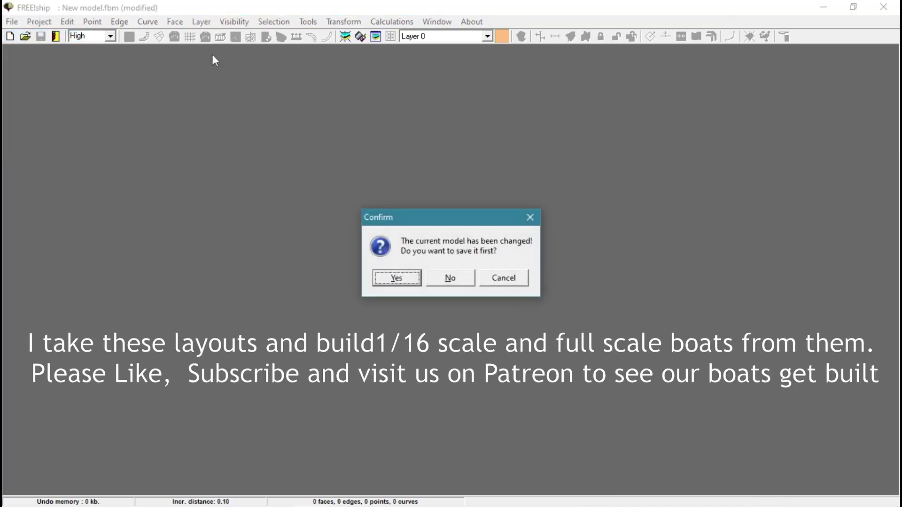
{"action": "left_click", "coordinate": [461, 285]}
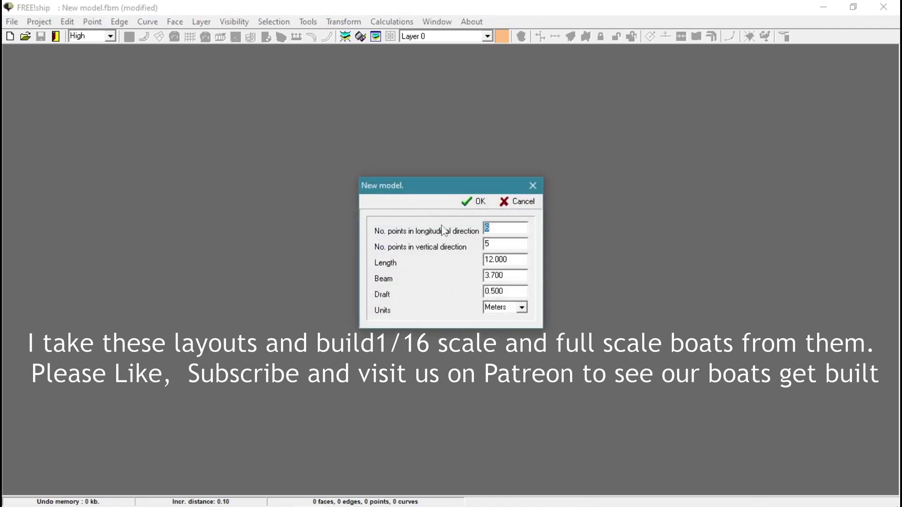
In the New model dialog, set 3 vertical points and open the units list.
{"action": "left_click_drag", "start_coordinate": [438, 199], "coordinate": [308, 151]}
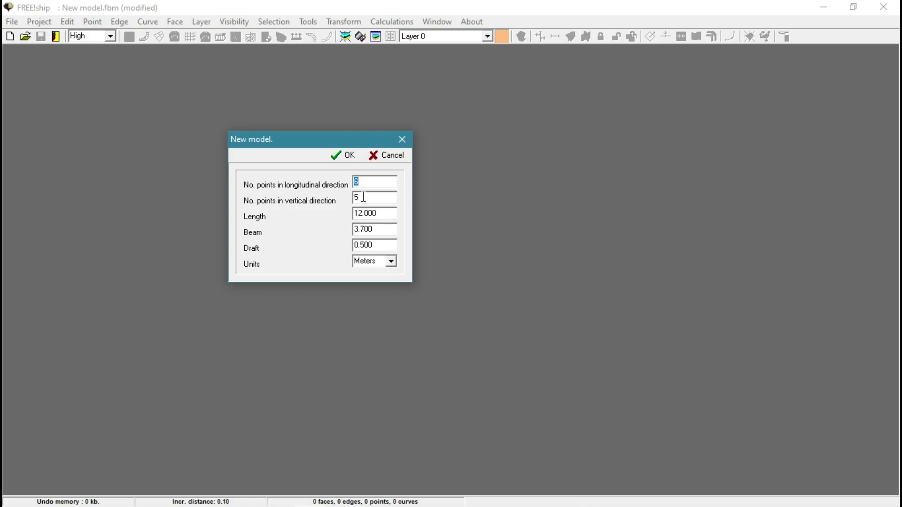
{"action": "key", "text": "Tab"}
{"action": "type", "text": "3"}
{"action": "left_click", "coordinate": [392, 263]}
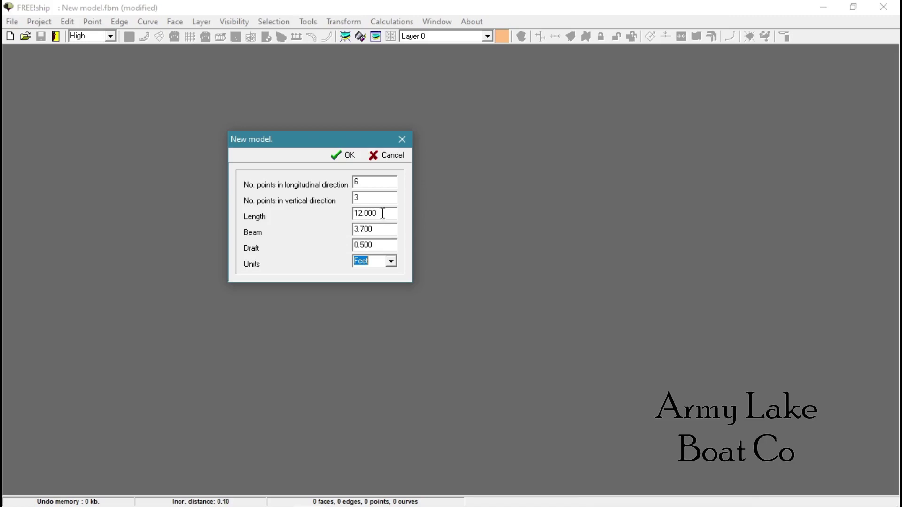
Enter length 8, beam 4, draft 0.25 and 9 longitudinal points.
{"action": "left_click_drag", "start_coordinate": [382, 214], "coordinate": [341, 219]}
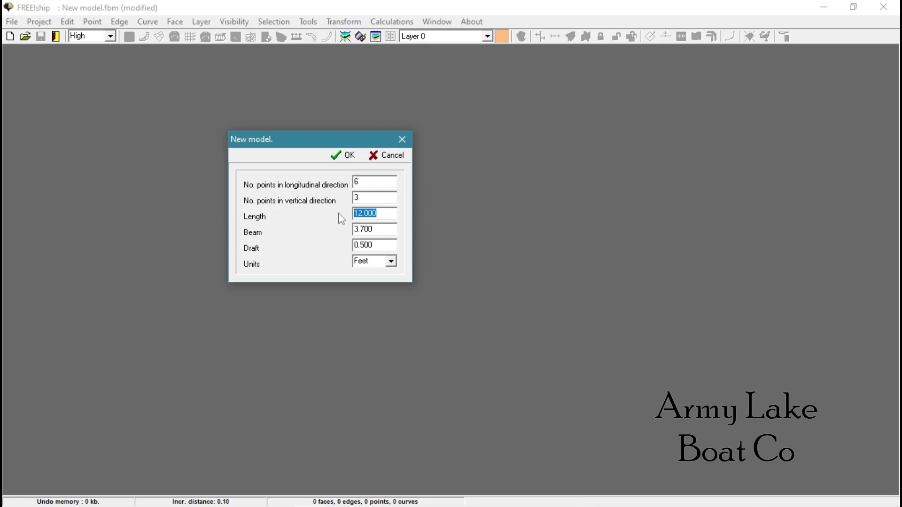
{"action": "type", "text": "8"}
{"action": "left_click_drag", "start_coordinate": [384, 228], "coordinate": [352, 232]}
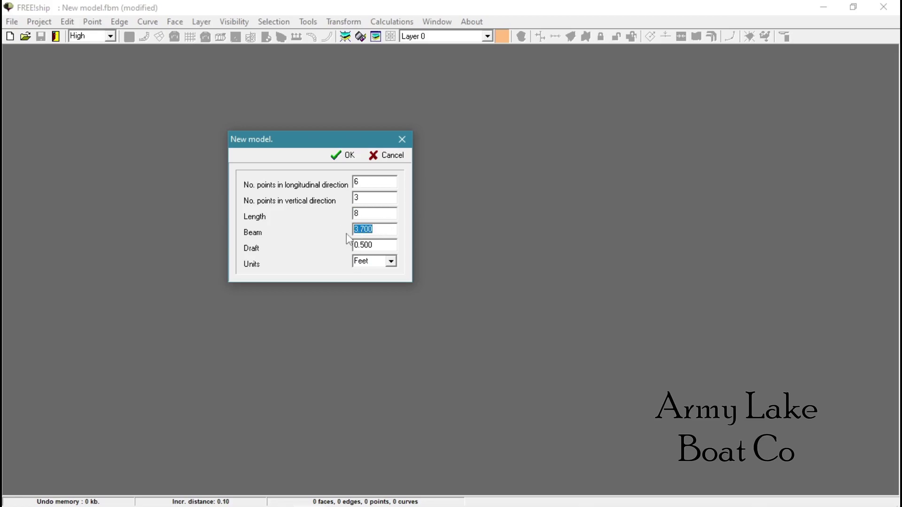
{"action": "type", "text": "4"}
{"action": "left_click_drag", "start_coordinate": [387, 245], "coordinate": [325, 254]}
{"action": "type", "text": ".25"}
{"action": "left_click_drag", "start_coordinate": [380, 178], "coordinate": [343, 192]}
{"action": "type", "text": "9"}
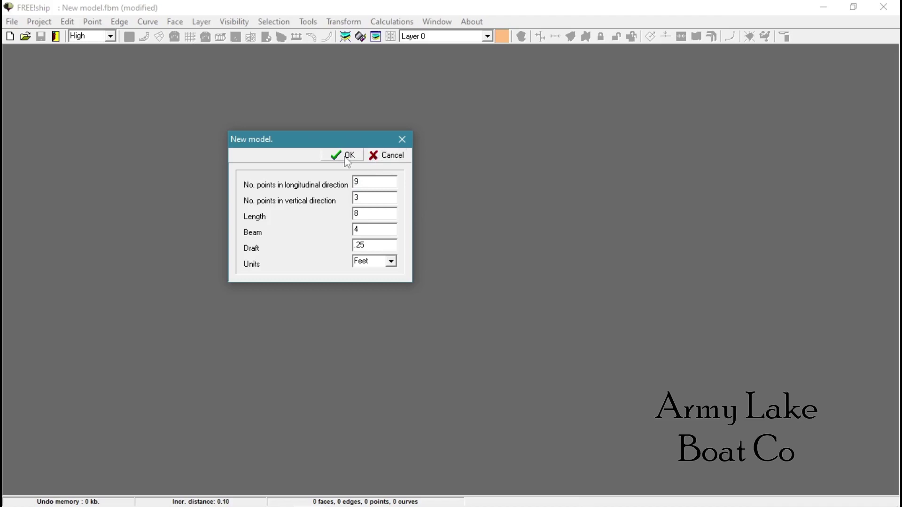
Generate the 8 ft hull and render the perspective view shaded.
{"action": "left_click", "coordinate": [344, 155]}
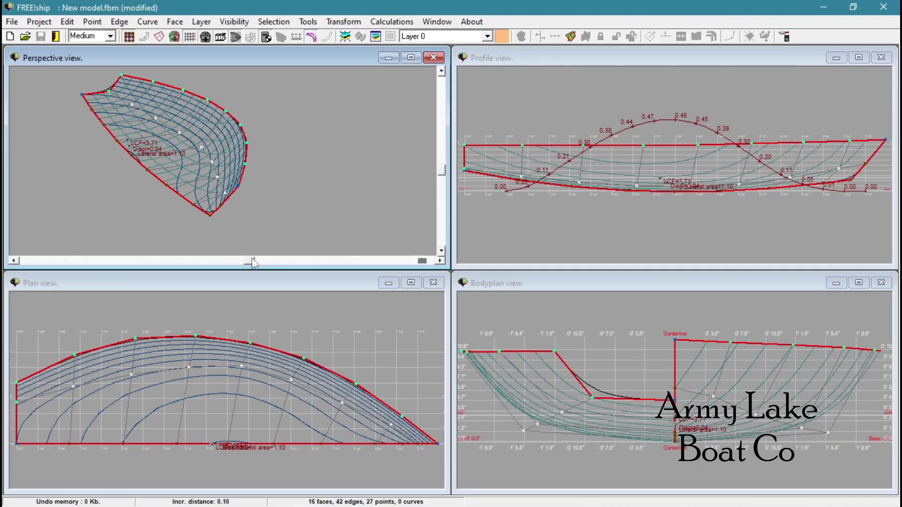
{"action": "left_click_drag", "start_coordinate": [252, 260], "coordinate": [320, 248]}
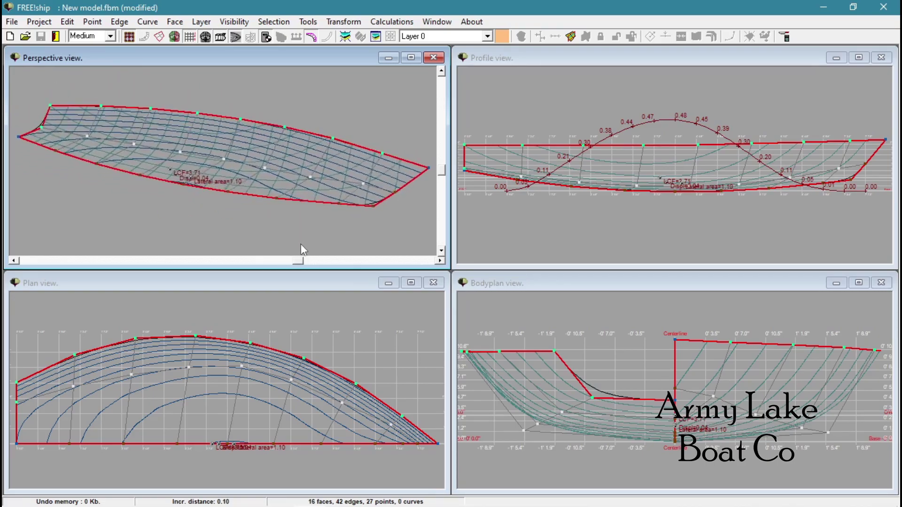
{"action": "mouse_move", "coordinate": [321, 248]}
{"action": "left_mouse_down"}
{"action": "mouse_move", "coordinate": [261, 256]}
{"action": "mouse_move", "coordinate": [347, 250]}
{"action": "mouse_move", "coordinate": [342, 243]}
{"action": "left_mouse_up"}
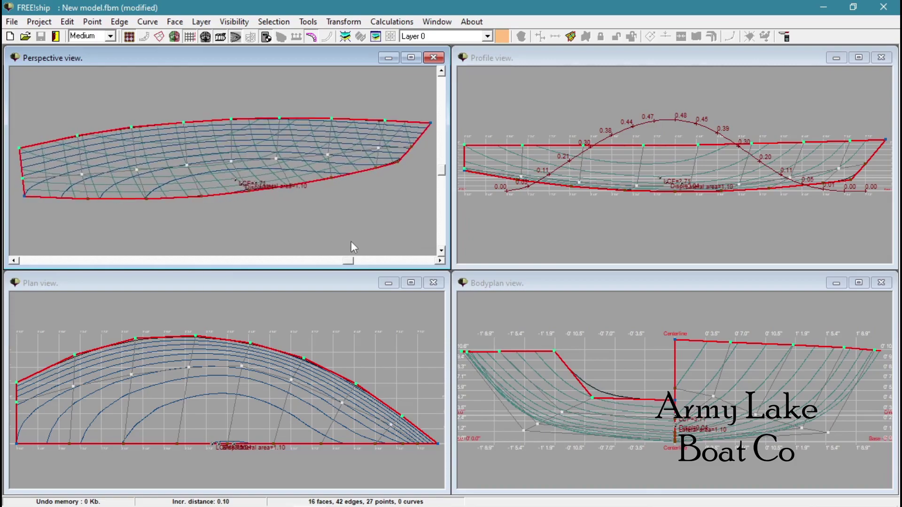
{"action": "left_click_drag", "start_coordinate": [343, 244], "coordinate": [280, 258]}
{"action": "right_click", "coordinate": [215, 224]}
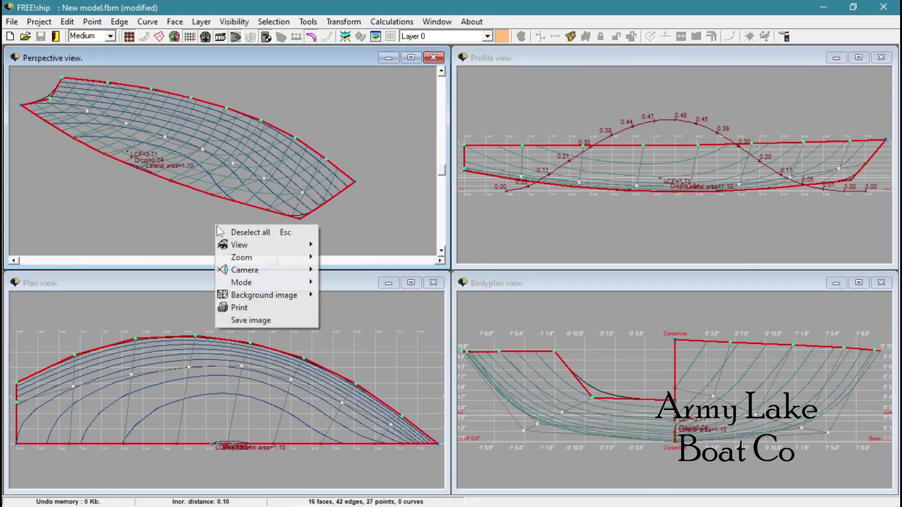
{"action": "mouse_move", "coordinate": [241, 281]}
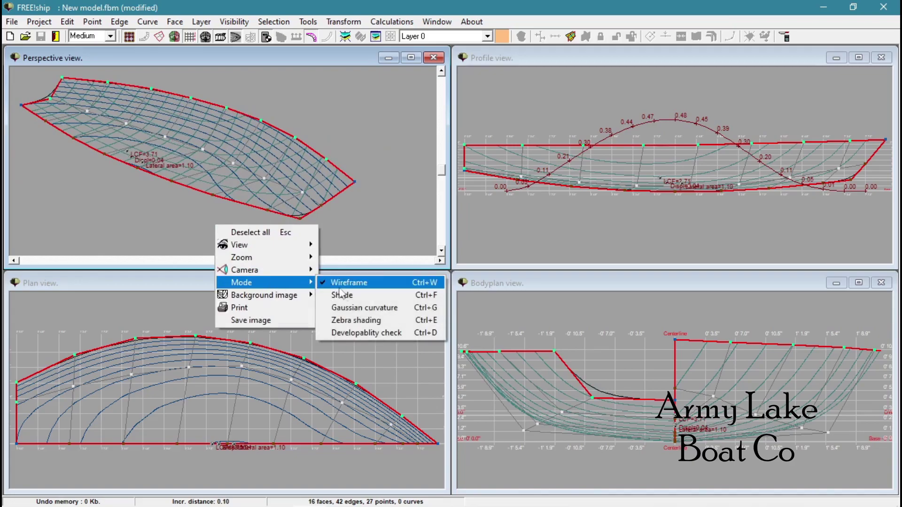
{"action": "left_click", "coordinate": [346, 295]}
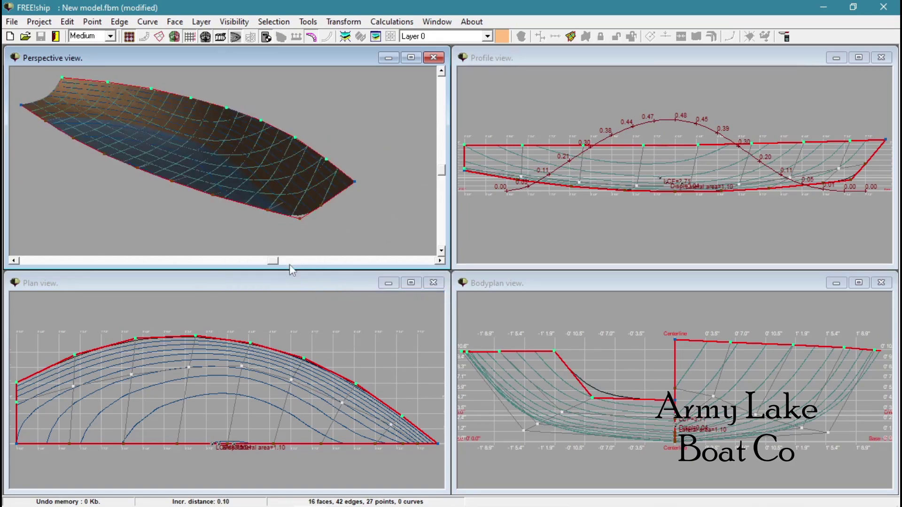
{"action": "left_click_drag", "start_coordinate": [280, 263], "coordinate": [212, 262]}
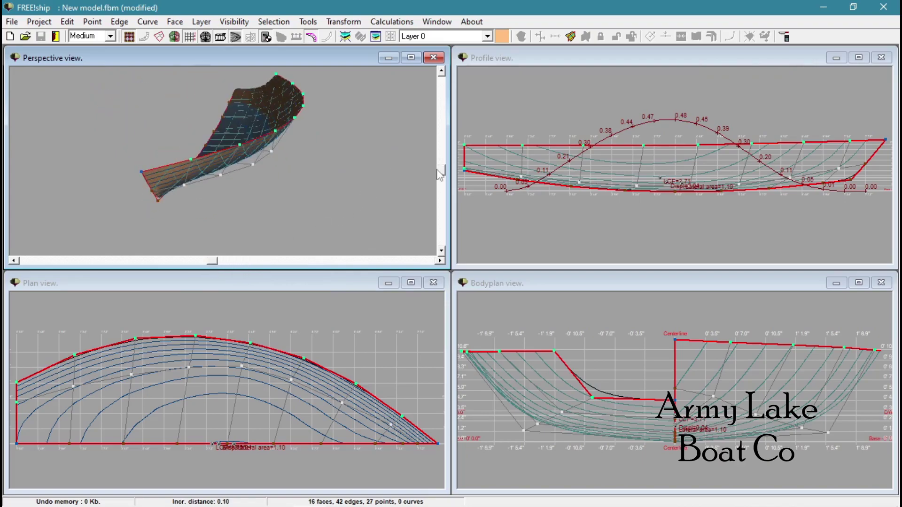
{"action": "mouse_move", "coordinate": [440, 171]}
{"action": "left_mouse_down"}
{"action": "mouse_move", "coordinate": [439, 182]}
{"action": "mouse_move", "coordinate": [432, 161]}
{"action": "left_mouse_up"}
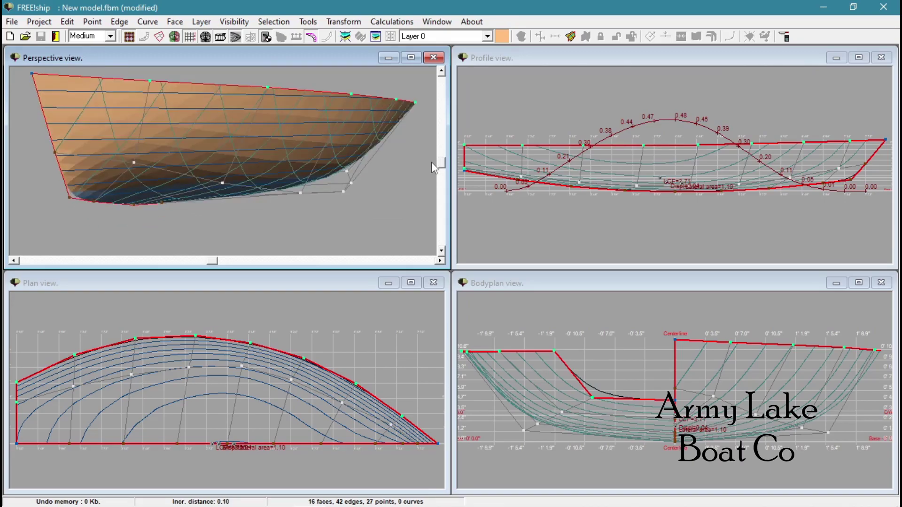
Switch the perspective view to wireframe and return its window to its tile.
{"action": "right_click", "coordinate": [234, 244]}
{"action": "mouse_move", "coordinate": [264, 300]}
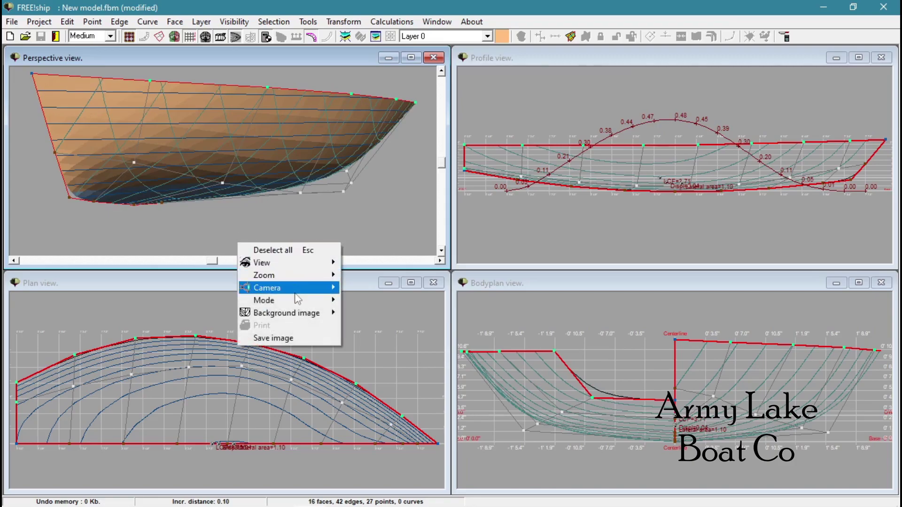
{"action": "left_click", "coordinate": [358, 301]}
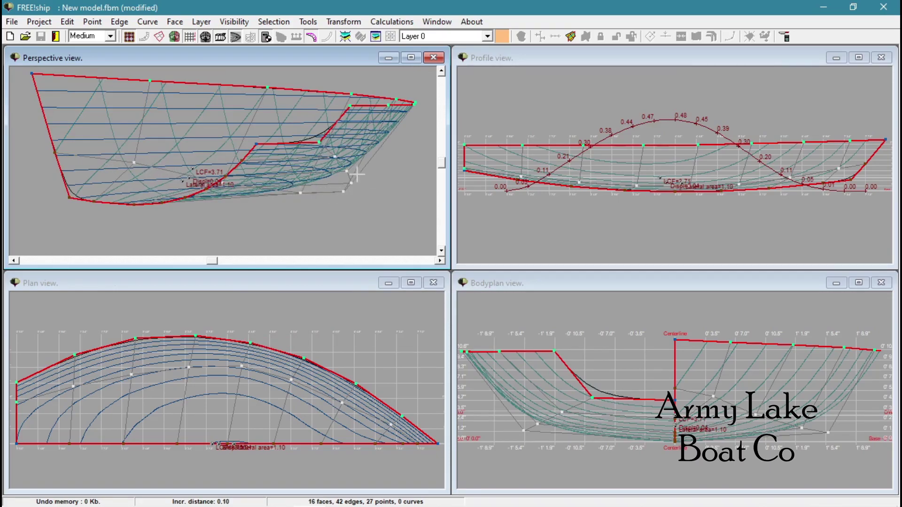
{"action": "left_click_drag", "start_coordinate": [316, 59], "coordinate": [447, 104]}
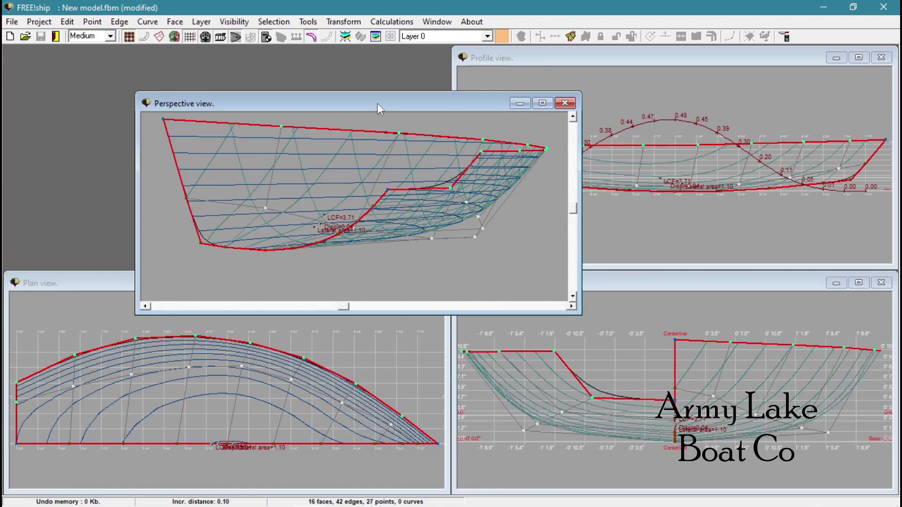
{"action": "mouse_move", "coordinate": [377, 103]}
{"action": "left_mouse_down"}
{"action": "mouse_move", "coordinate": [236, 64]}
{"action": "mouse_move", "coordinate": [248, 60]}
{"action": "left_mouse_up"}
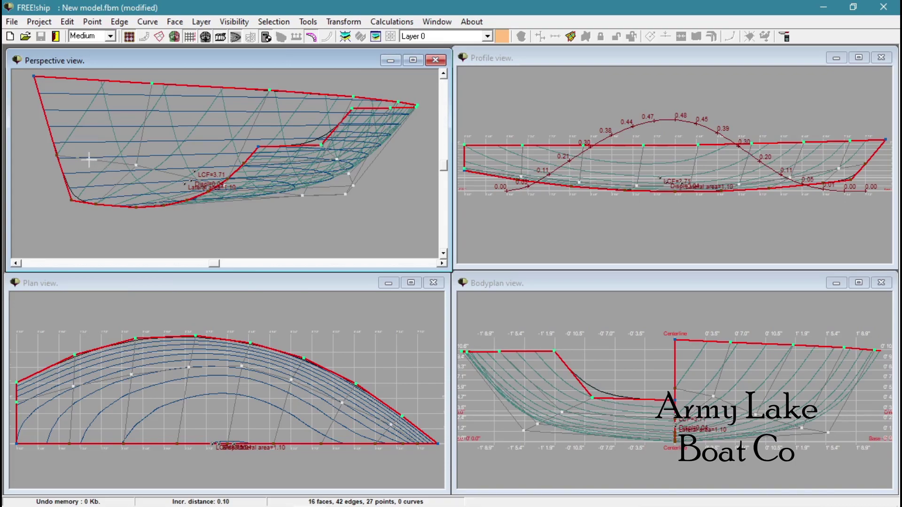
Select the chine edge row along the hull and mark it as crease edges.
{"action": "left_click", "coordinate": [88, 159]}
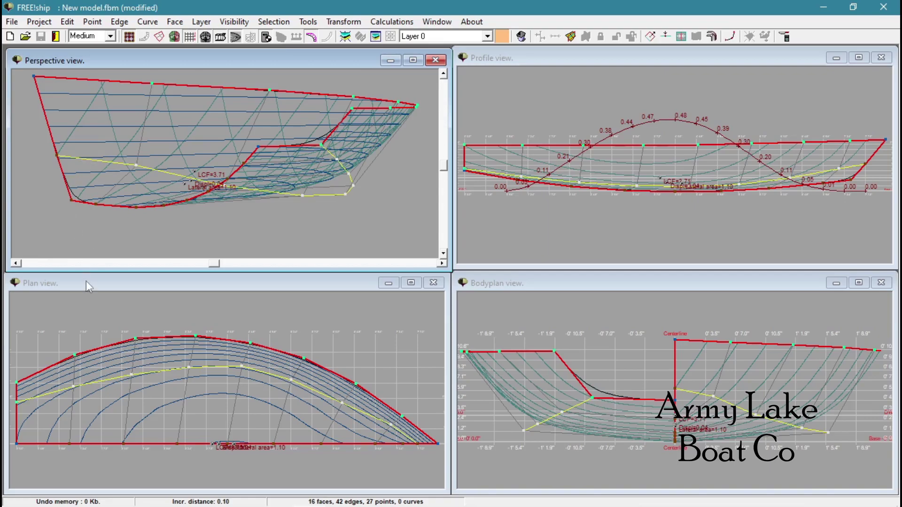
{"action": "mouse_move", "coordinate": [92, 283]}
{"action": "left_mouse_down"}
{"action": "mouse_move", "coordinate": [102, 271]}
{"action": "mouse_move", "coordinate": [90, 283]}
{"action": "left_mouse_up"}
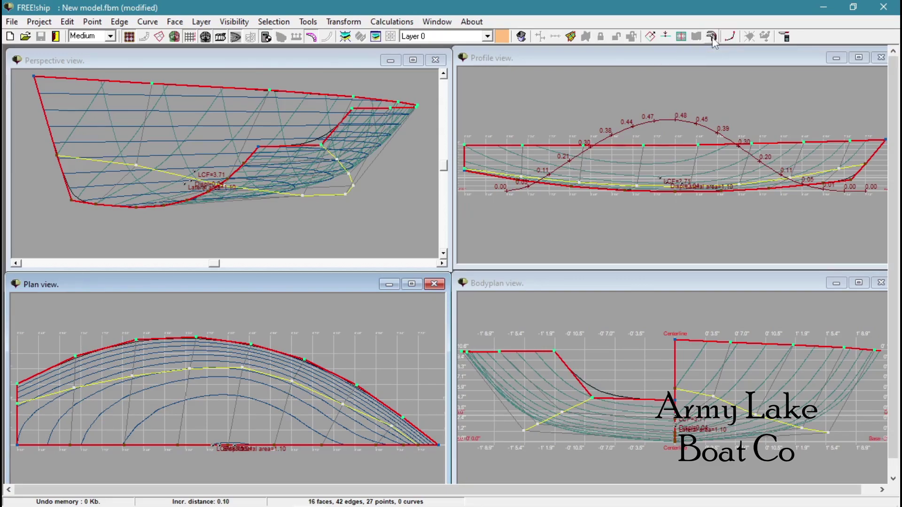
{"action": "left_click", "coordinate": [712, 37]}
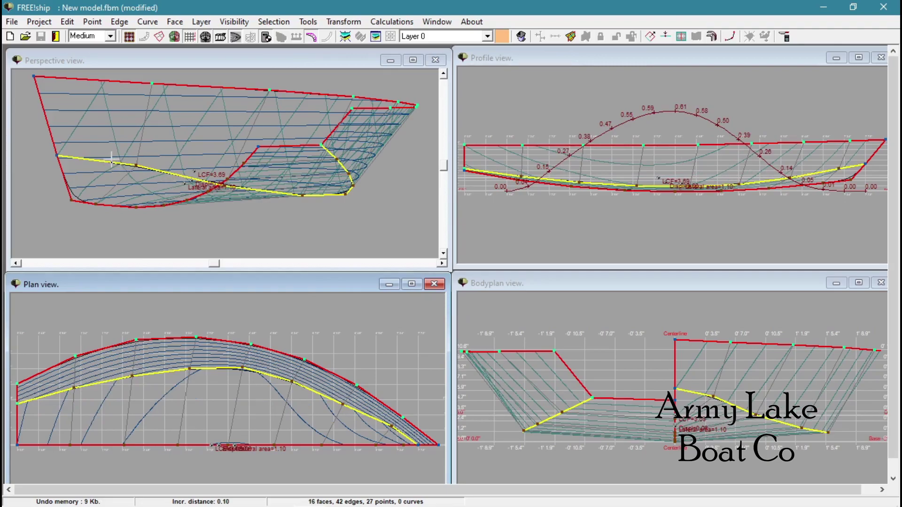
Review the hard-chine hull shaded in perspective, then revert to wireframe.
{"action": "left_click", "coordinate": [135, 166]}
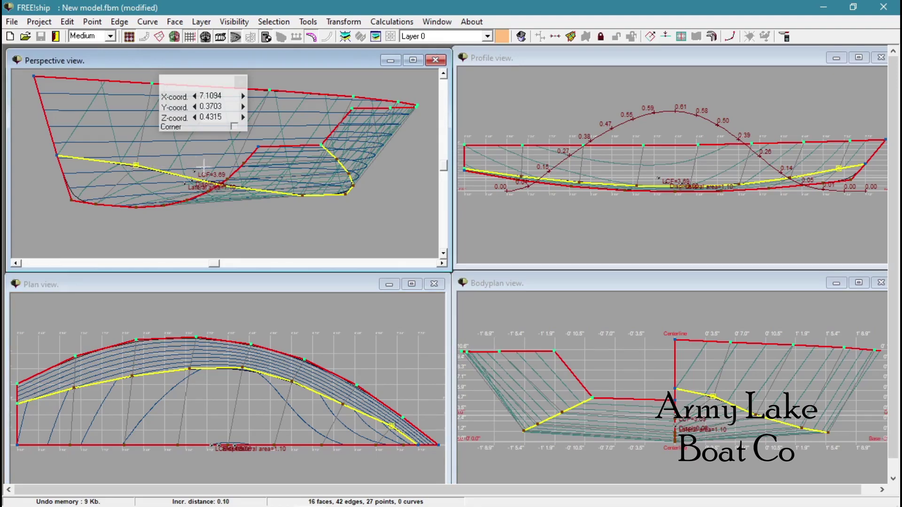
{"action": "right_click", "coordinate": [317, 217]}
{"action": "mouse_move", "coordinate": [367, 275]}
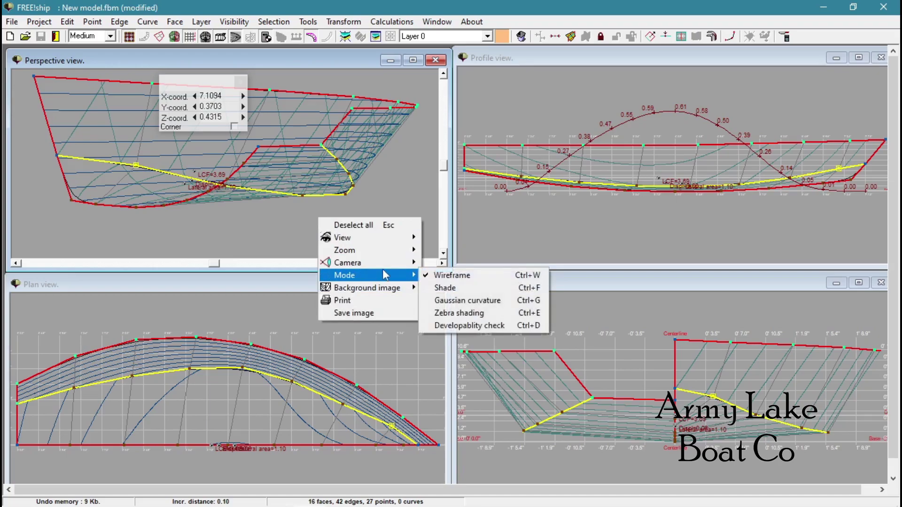
{"action": "left_click", "coordinate": [450, 289]}
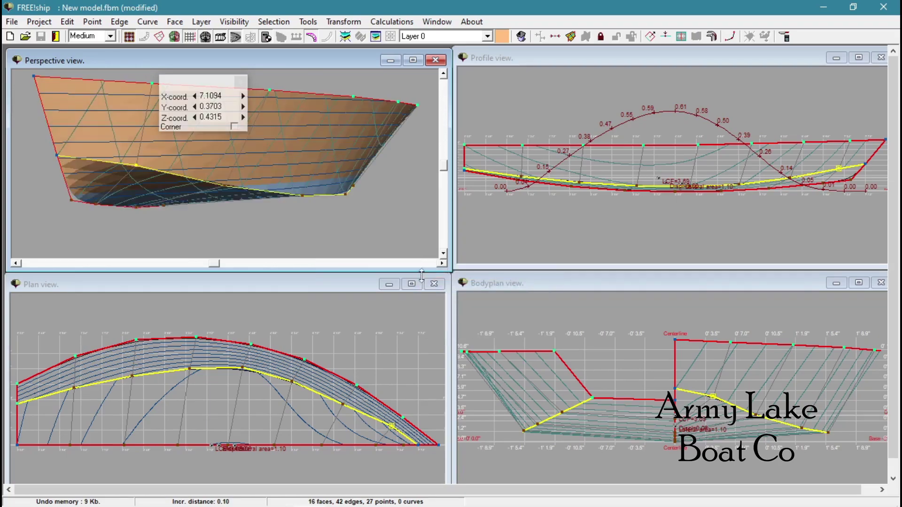
{"action": "left_click_drag", "start_coordinate": [215, 263], "coordinate": [238, 265]}
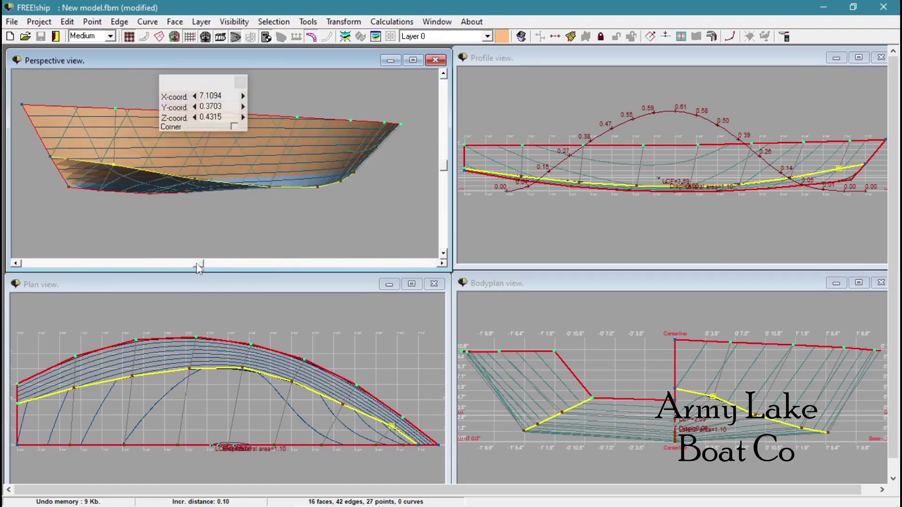
{"action": "mouse_move", "coordinate": [238, 265]}
{"action": "left_mouse_down"}
{"action": "mouse_move", "coordinate": [32, 261]}
{"action": "mouse_move", "coordinate": [268, 256]}
{"action": "mouse_move", "coordinate": [250, 258]}
{"action": "left_mouse_up"}
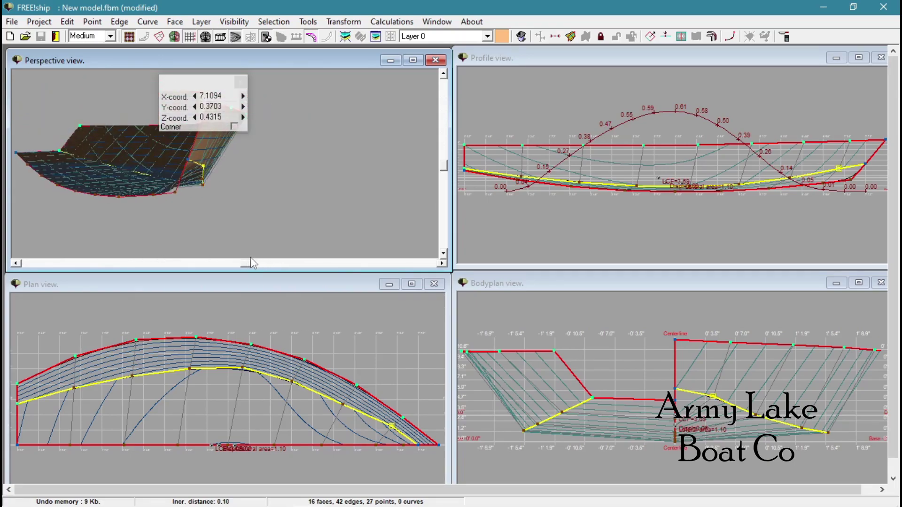
{"action": "right_click", "coordinate": [278, 178]}
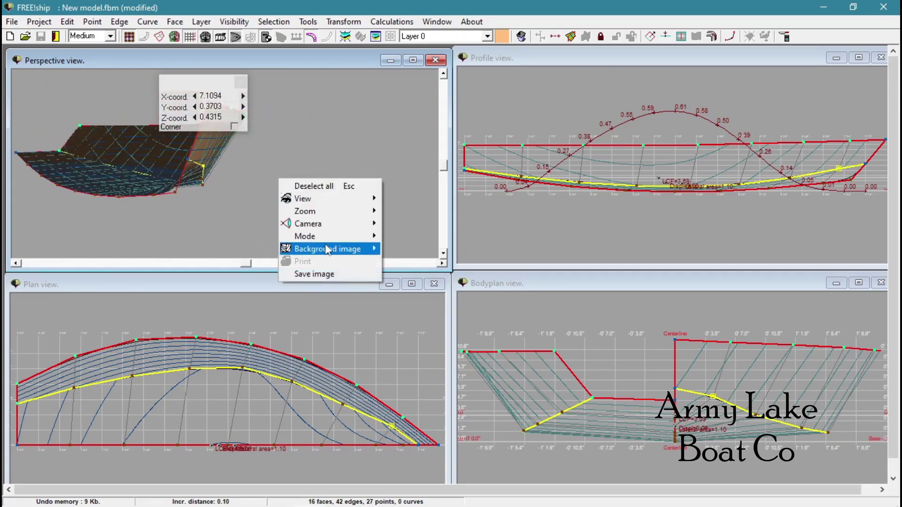
{"action": "left_click", "coordinate": [402, 236]}
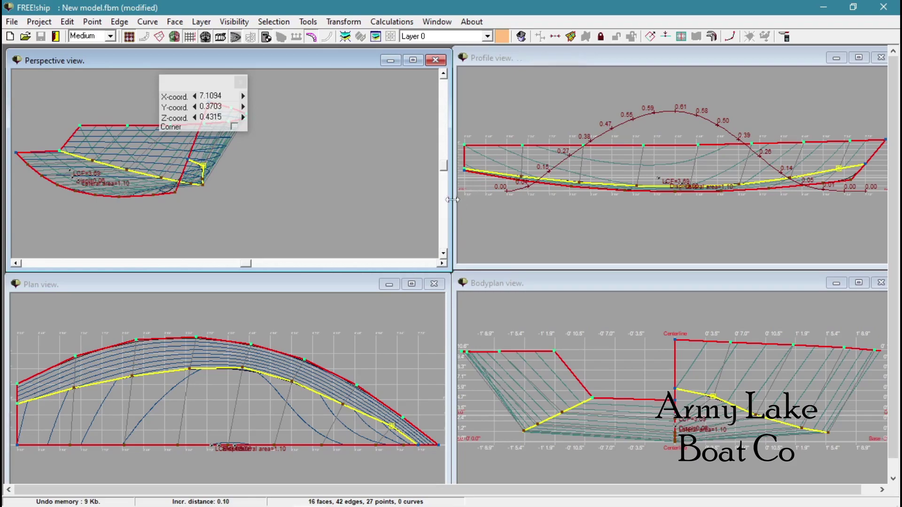
Float the profile view as its own window and clear its selection.
{"action": "left_click_drag", "start_coordinate": [563, 61], "coordinate": [253, 134]}
{"action": "right_click", "coordinate": [253, 180]}
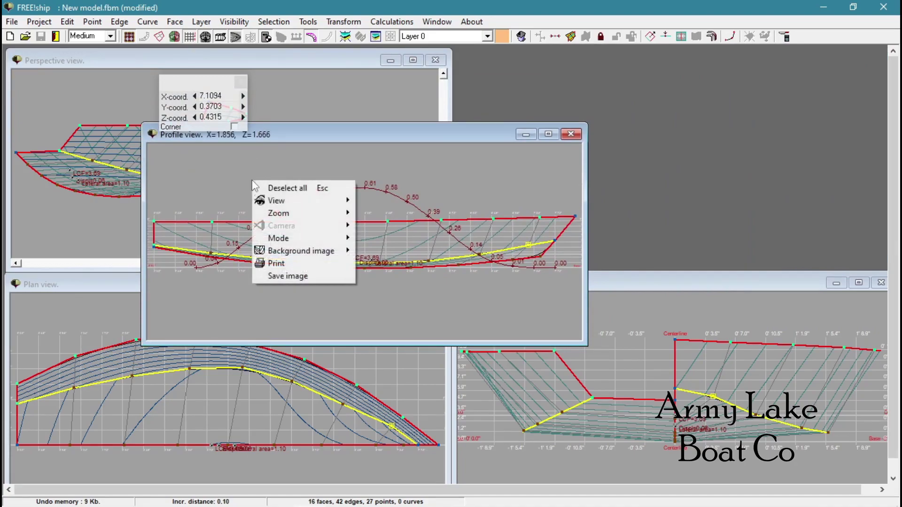
{"action": "left_click", "coordinate": [276, 188]}
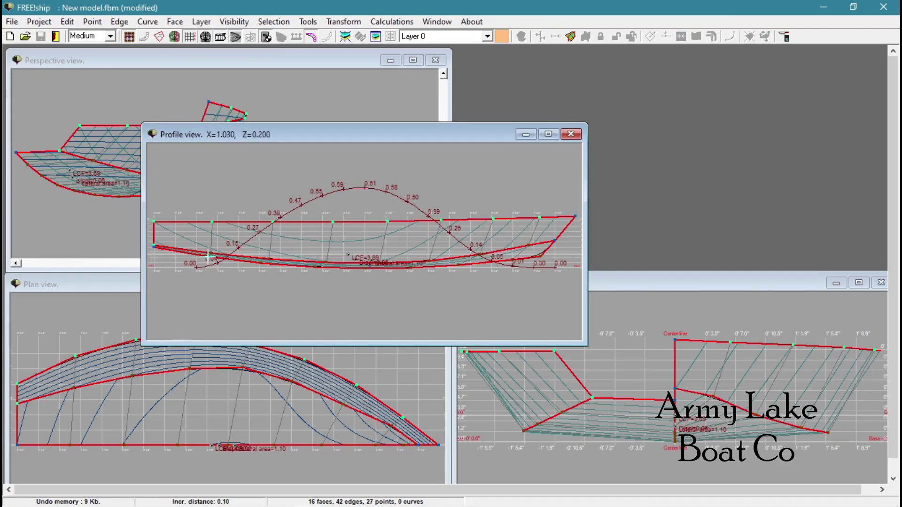
{"action": "left_click", "coordinate": [208, 256]}
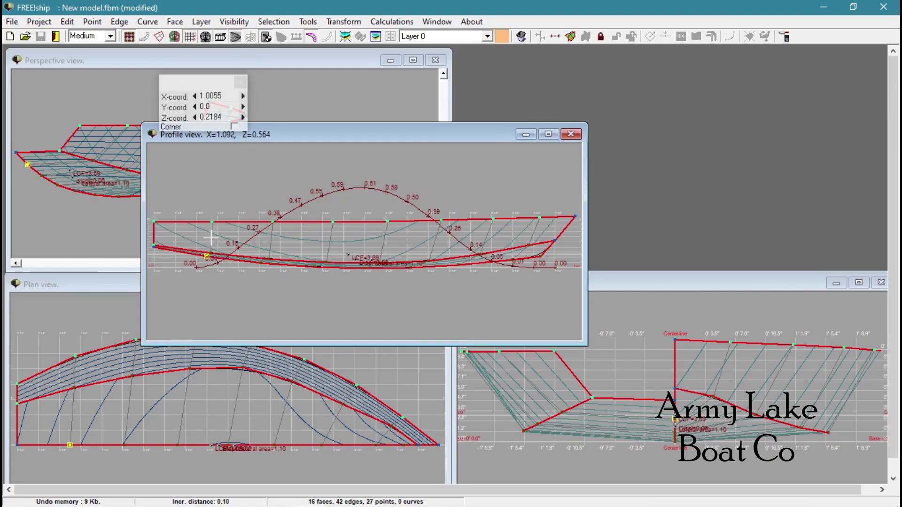
{"action": "right_click", "coordinate": [212, 239]}
{"action": "left_click", "coordinate": [221, 240]}
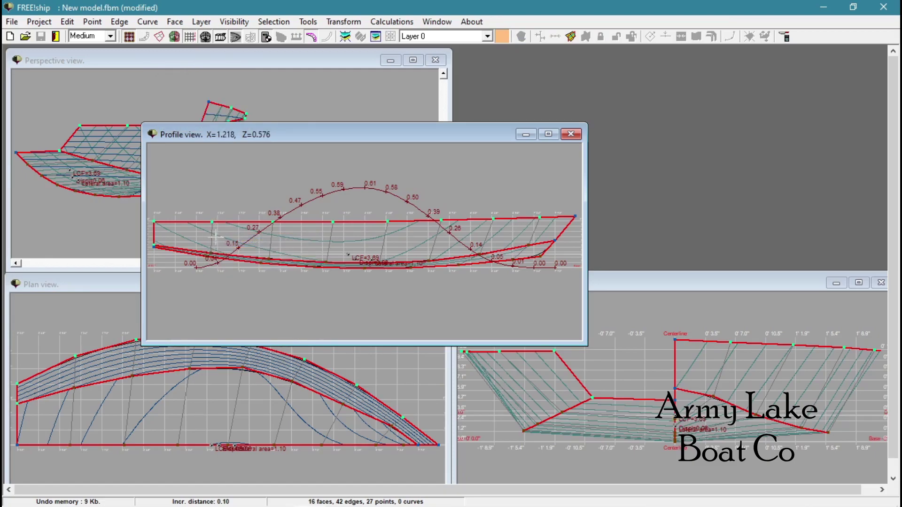
Select four vertical station edges in profile view, then float the plan view.
{"action": "left_click", "coordinate": [211, 237]}
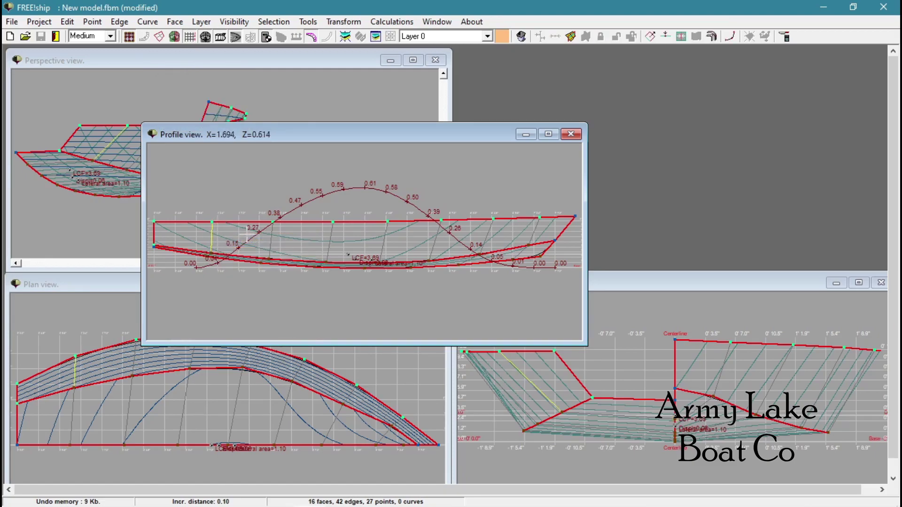
{"action": "left_click", "coordinate": [271, 239]}
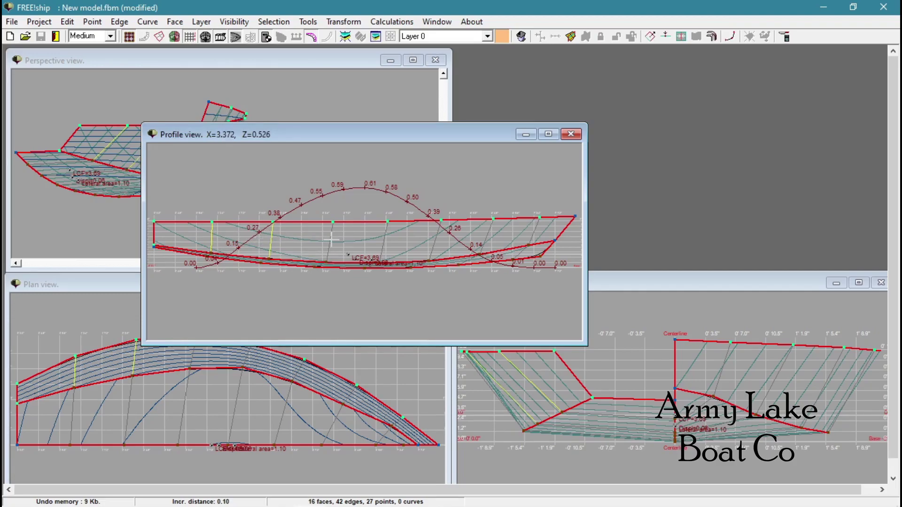
{"action": "left_click", "coordinate": [330, 240]}
{"action": "left_click", "coordinate": [386, 239]}
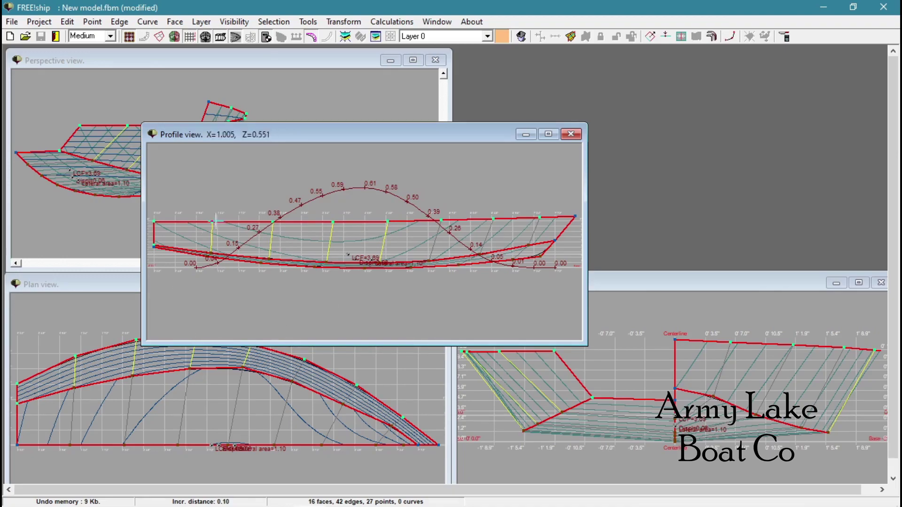
{"action": "mouse_move", "coordinate": [339, 128]}
{"action": "left_mouse_down"}
{"action": "mouse_move", "coordinate": [586, 116]}
{"action": "mouse_move", "coordinate": [612, 61]}
{"action": "left_mouse_up"}
{"action": "left_click_drag", "start_coordinate": [218, 285], "coordinate": [252, 148]}
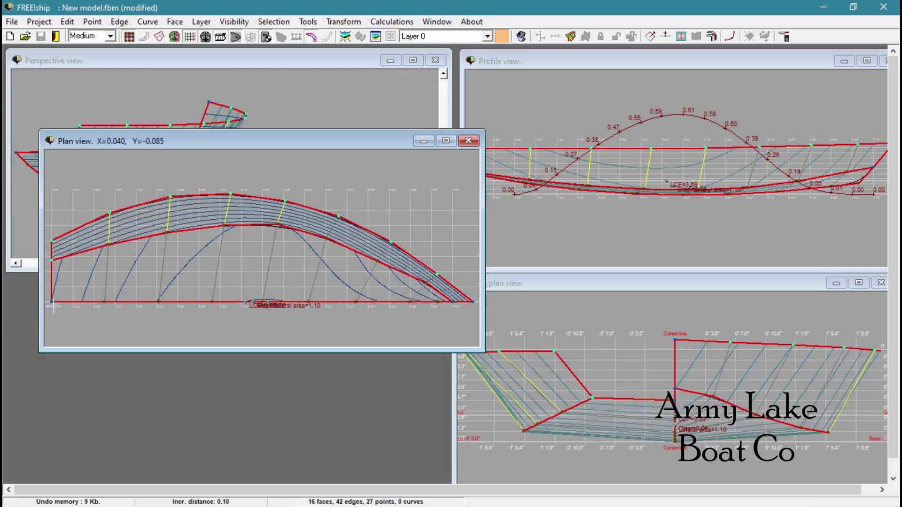
Select the first station's keel, chine and sheer points and set X to 1.0.
{"action": "left_click", "coordinate": [104, 302]}
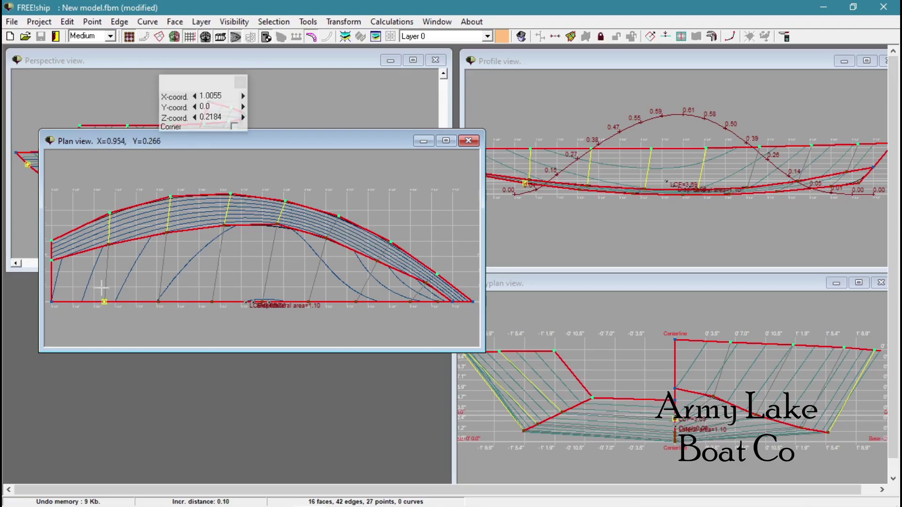
{"action": "right_click", "coordinate": [111, 262]}
{"action": "left_click", "coordinate": [141, 268]}
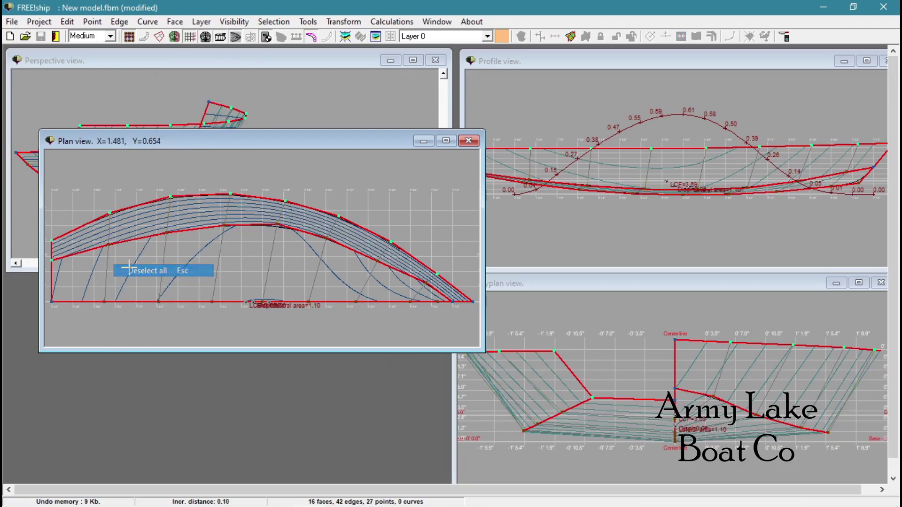
{"action": "left_click", "coordinate": [103, 302]}
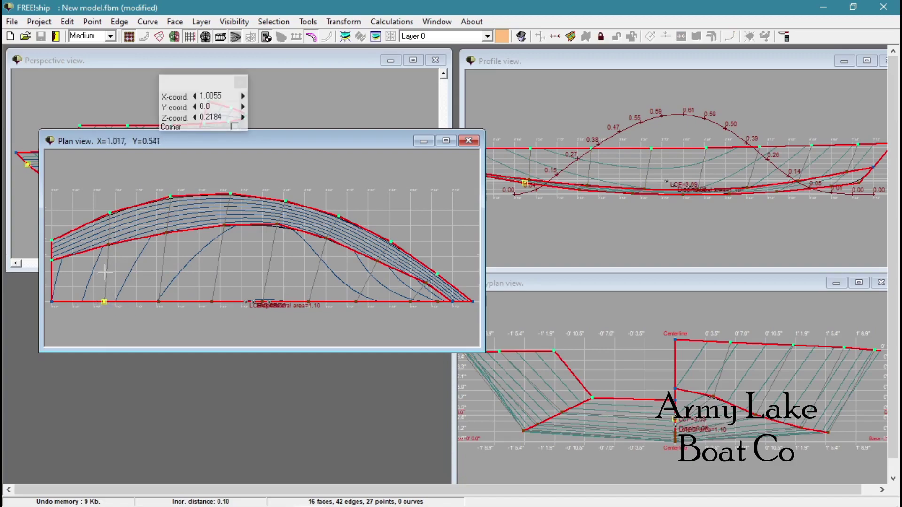
{"action": "left_click", "coordinate": [108, 243]}
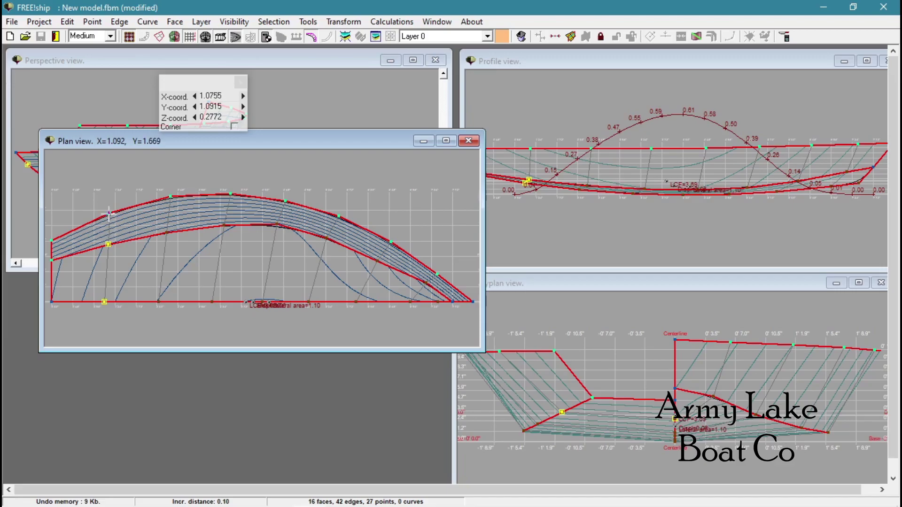
{"action": "left_click", "coordinate": [110, 213]}
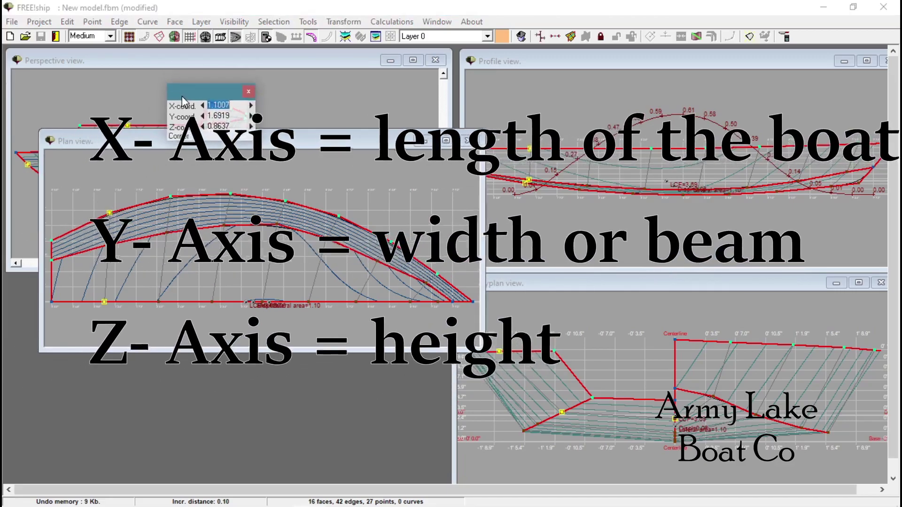
{"action": "mouse_move", "coordinate": [176, 92]}
{"action": "left_mouse_down"}
{"action": "mouse_move", "coordinate": [110, 180]}
{"action": "mouse_move", "coordinate": [354, 176]}
{"action": "left_mouse_up"}
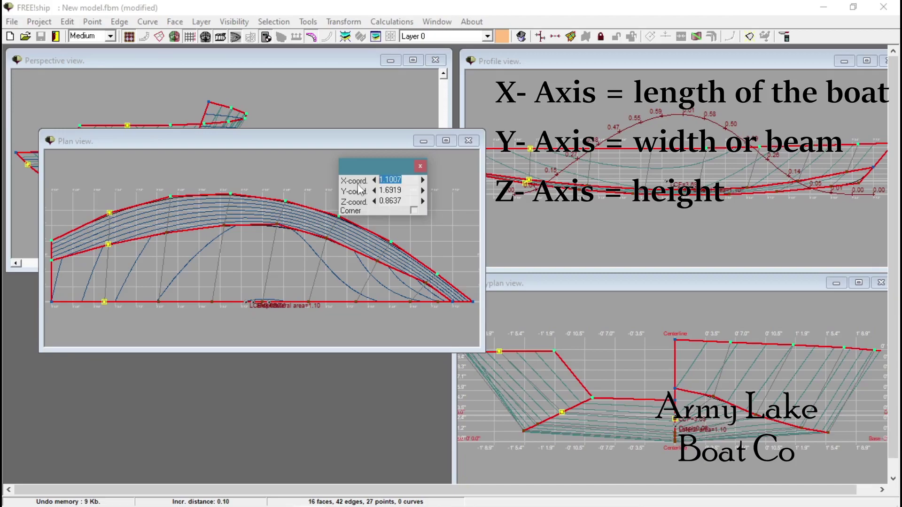
{"action": "type", "text": "1."}
{"action": "key", "text": "Return"}
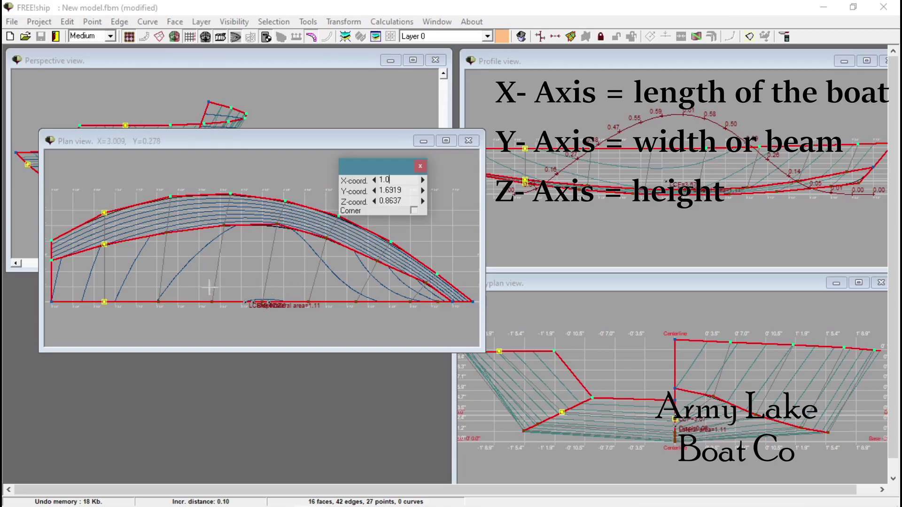
Align the second station's keel, chine and sheer points at X = 2.0.
{"action": "right_click", "coordinate": [158, 301]}
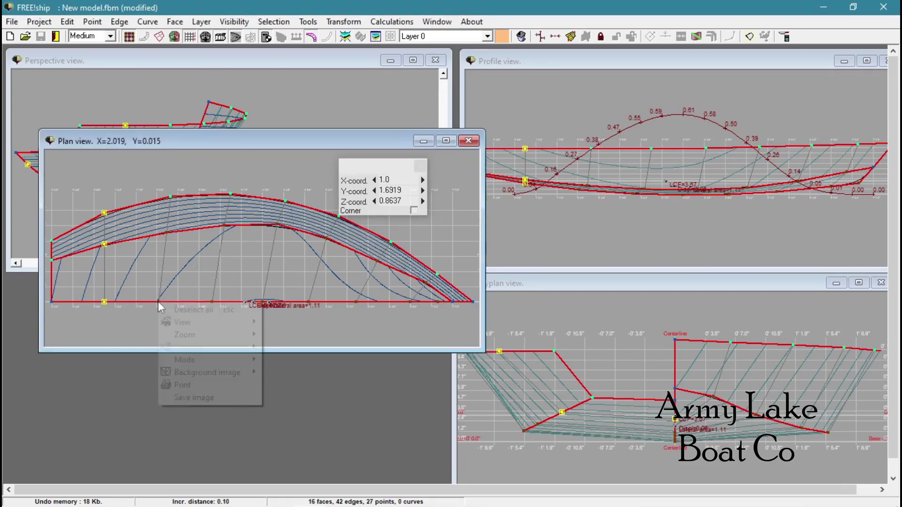
{"action": "left_click", "coordinate": [173, 307]}
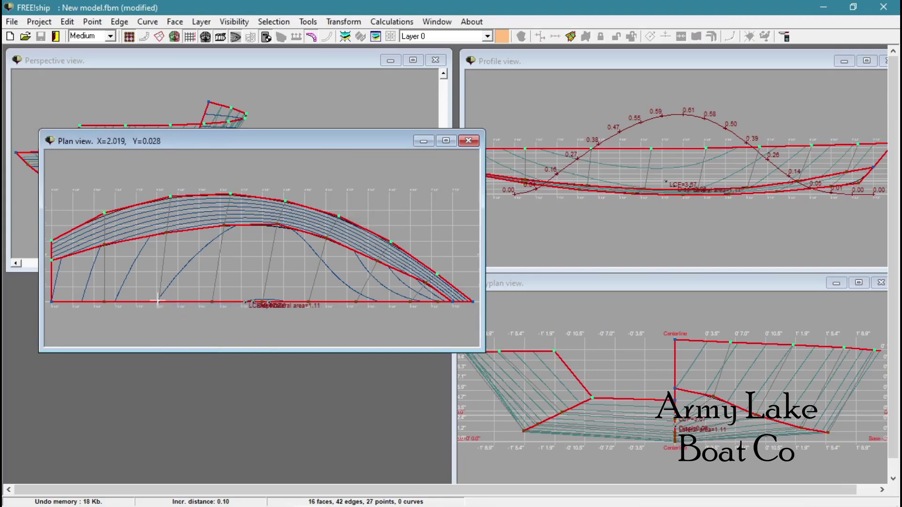
{"action": "left_click", "coordinate": [159, 302]}
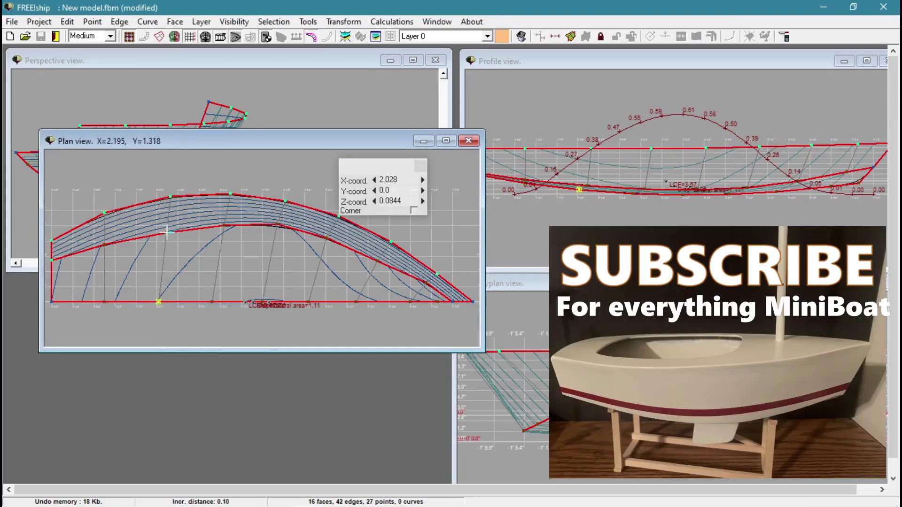
{"action": "left_click", "coordinate": [167, 232], "text": "ctrl"}
{"action": "left_click", "coordinate": [170, 196], "text": "ctrl"}
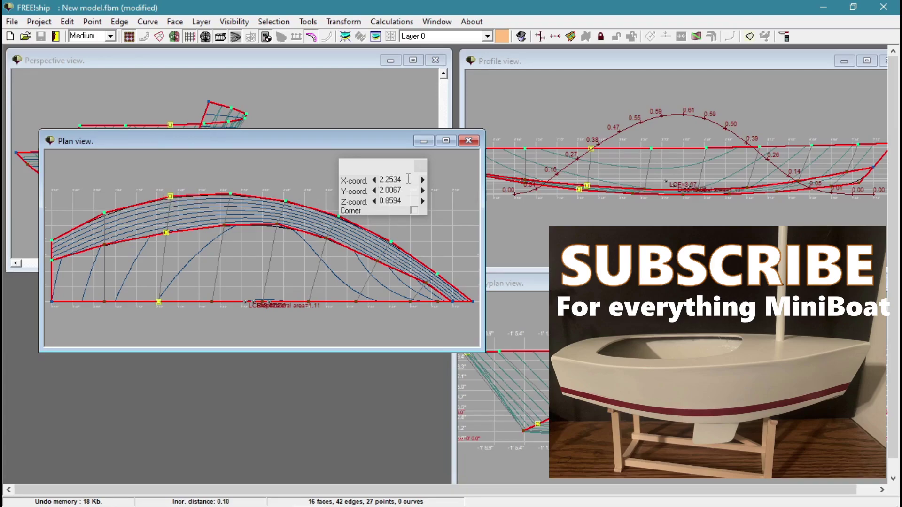
{"action": "left_click_drag", "start_coordinate": [408, 179], "coordinate": [381, 177]}
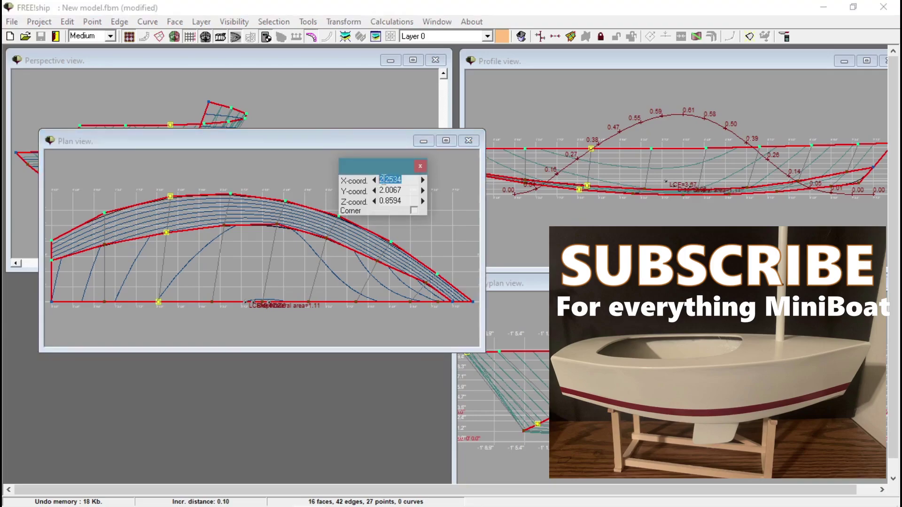
{"action": "type", "text": "2"}
{"action": "key", "text": "Return"}
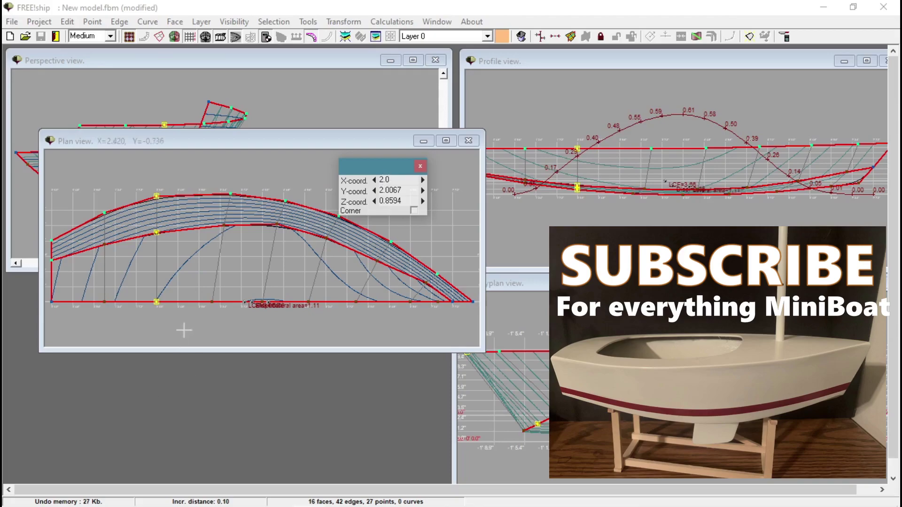
Align the third station's keel, chine and sheer points at X = 3.0.
{"action": "right_click", "coordinate": [210, 305]}
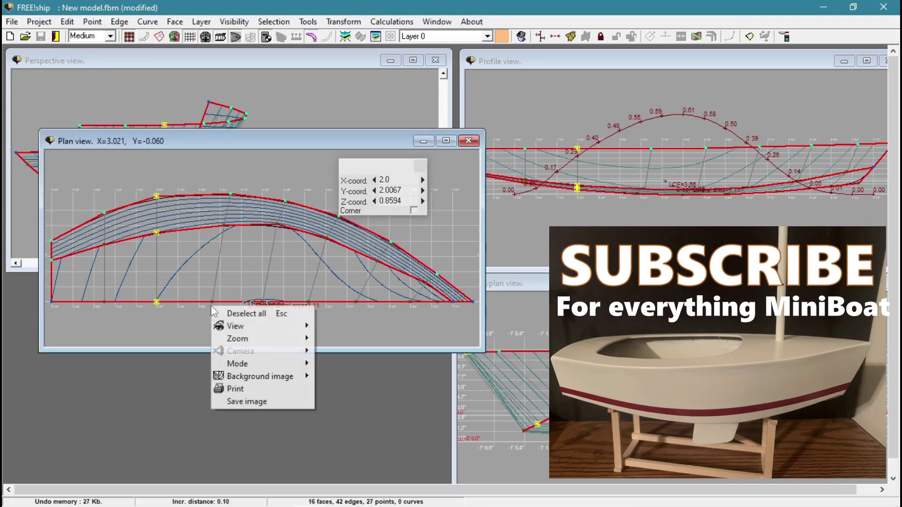
{"action": "left_click", "coordinate": [227, 315]}
{"action": "left_click", "coordinate": [211, 302]}
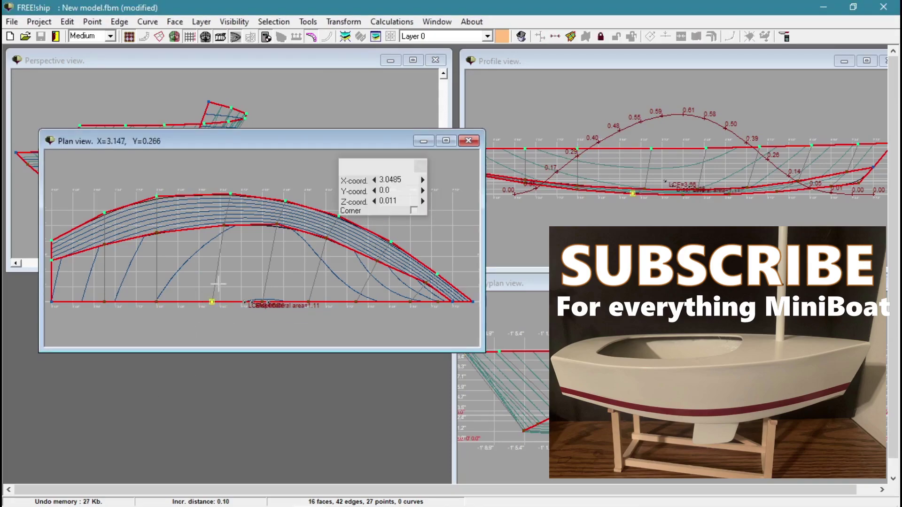
{"action": "left_click", "coordinate": [223, 226]}
{"action": "left_click", "coordinate": [231, 193]}
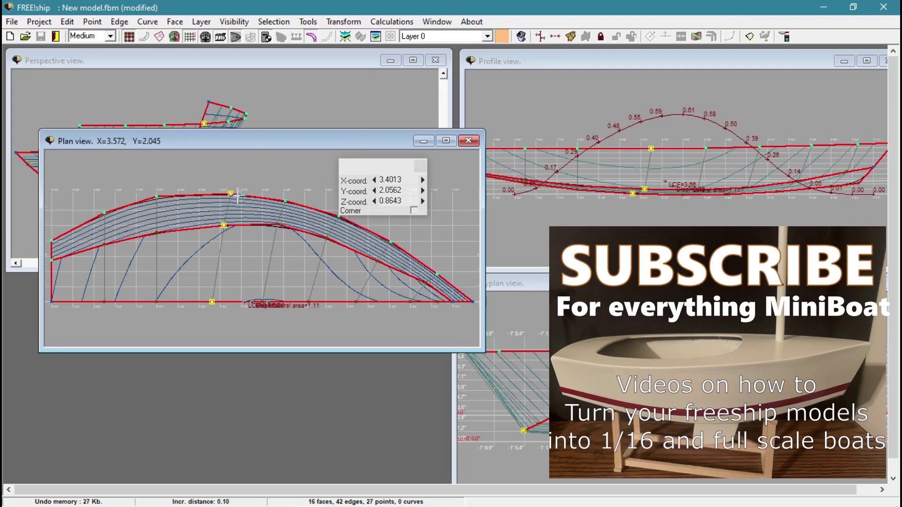
{"action": "left_click", "coordinate": [388, 181]}
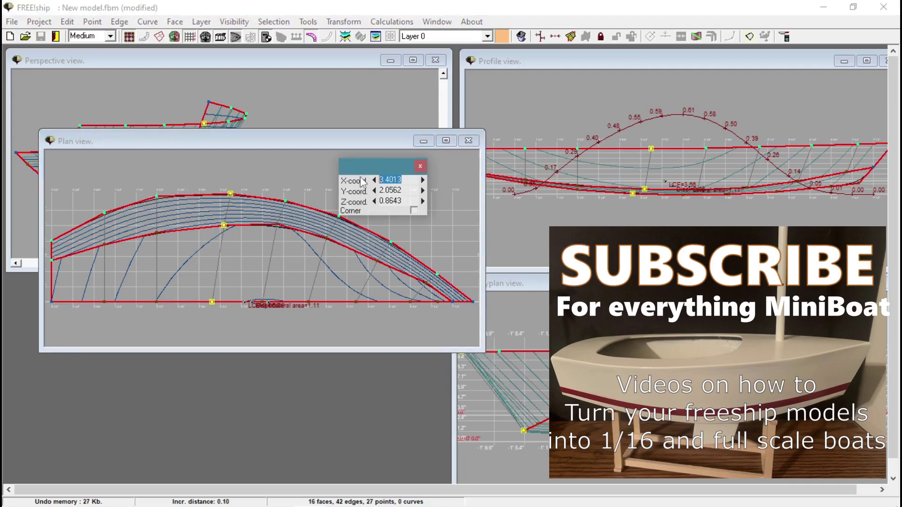
{"action": "type", "text": "3.0"}
{"action": "key", "text": "Return"}
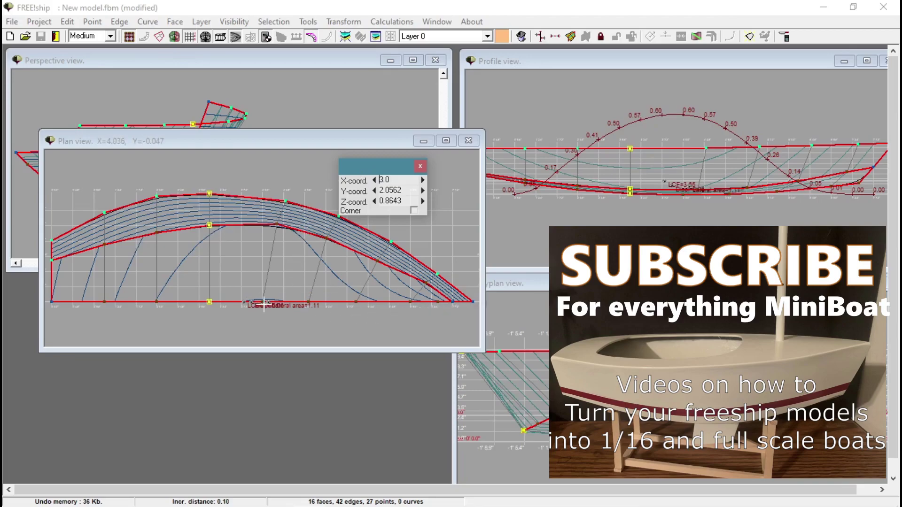
Align the fourth station's keel, chine and sheer points at X = 4.0.
{"action": "right_click", "coordinate": [267, 299]}
{"action": "left_click", "coordinate": [289, 303]}
{"action": "left_click", "coordinate": [262, 301]}
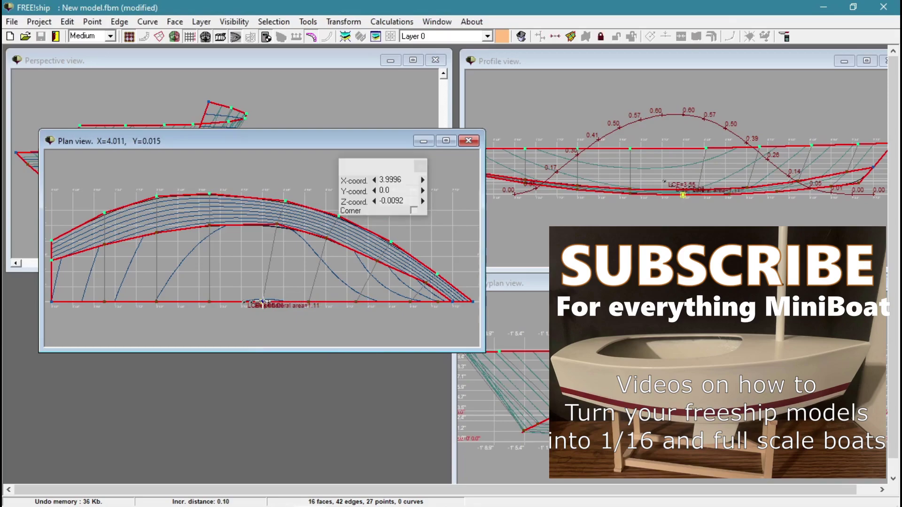
{"action": "left_click", "coordinate": [276, 225]}
{"action": "left_click", "coordinate": [284, 201]}
{"action": "left_click", "coordinate": [335, 180]}
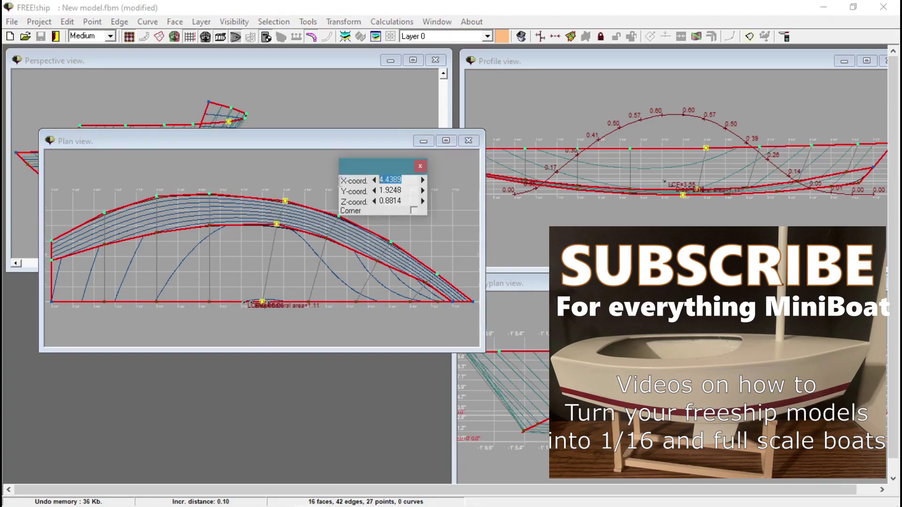
{"action": "type", "text": "4"}
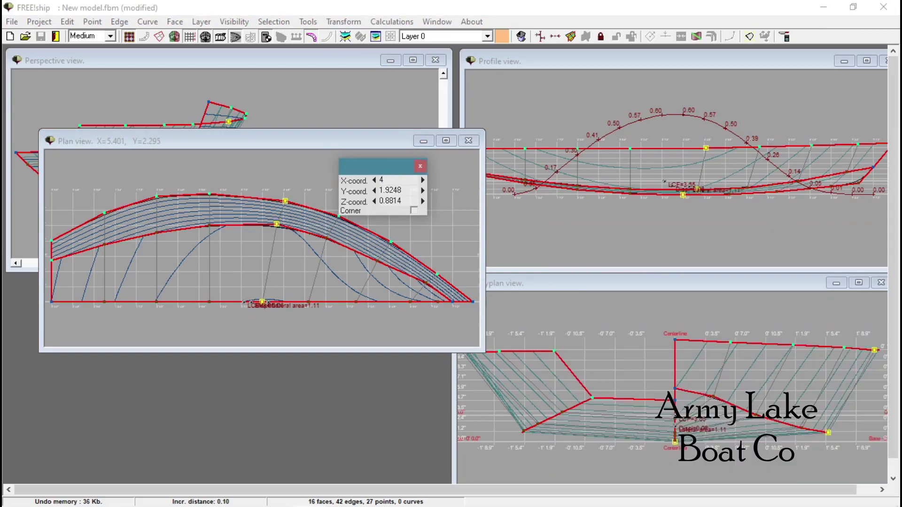
{"action": "key", "text": "Return"}
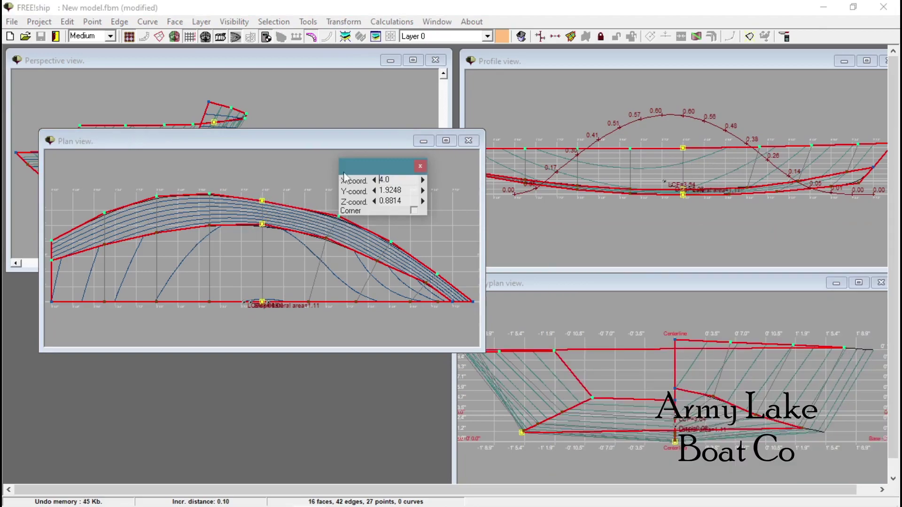
Clear the selection, shift the Plan view right, and pull the station-2 sheer point slightly outward.
{"action": "left_click", "coordinate": [210, 202]}
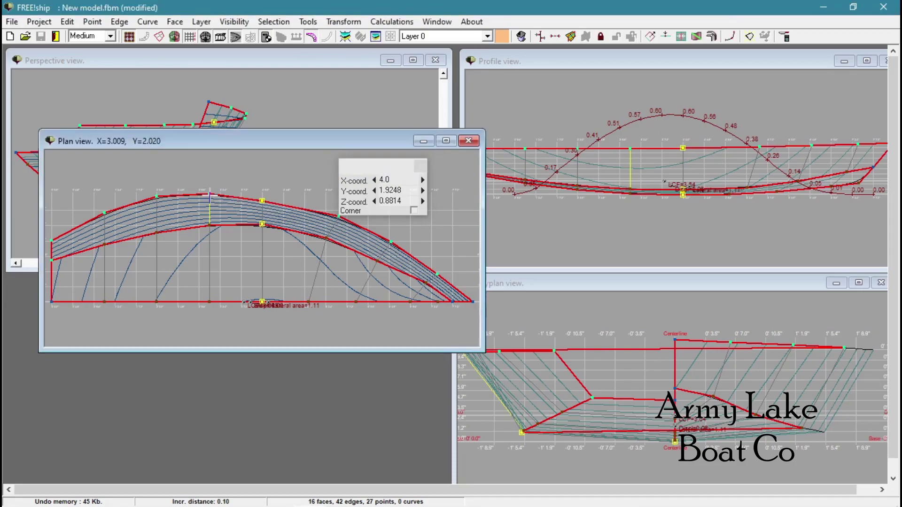
{"action": "right_click", "coordinate": [221, 217]}
{"action": "left_click", "coordinate": [251, 218]}
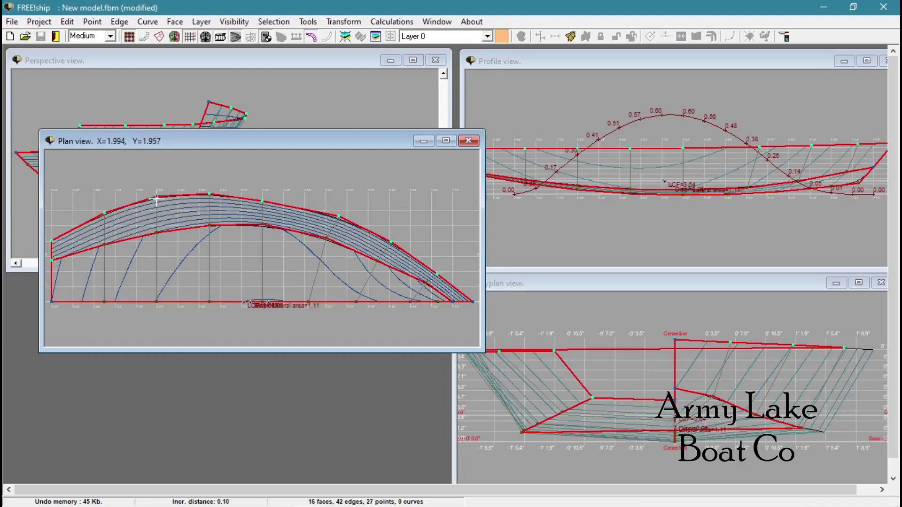
{"action": "left_click_drag", "start_coordinate": [184, 143], "coordinate": [237, 135]}
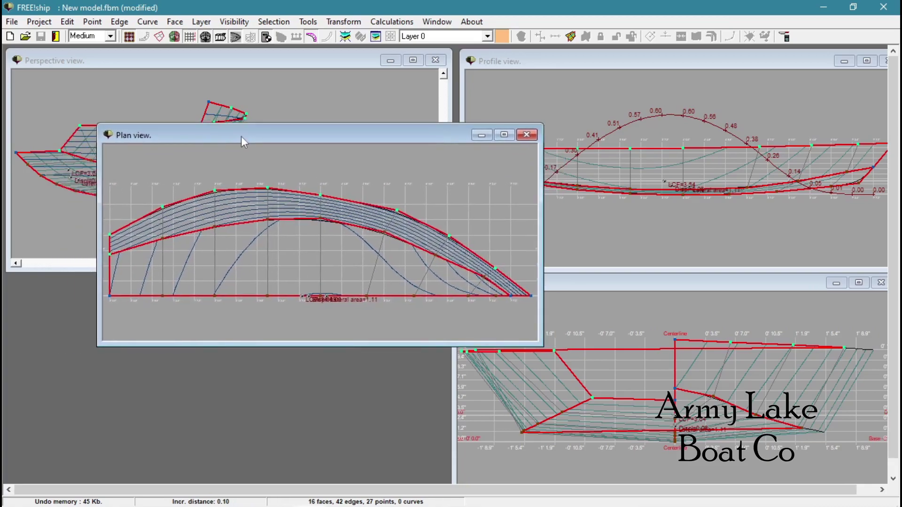
{"action": "left_click", "coordinate": [215, 192]}
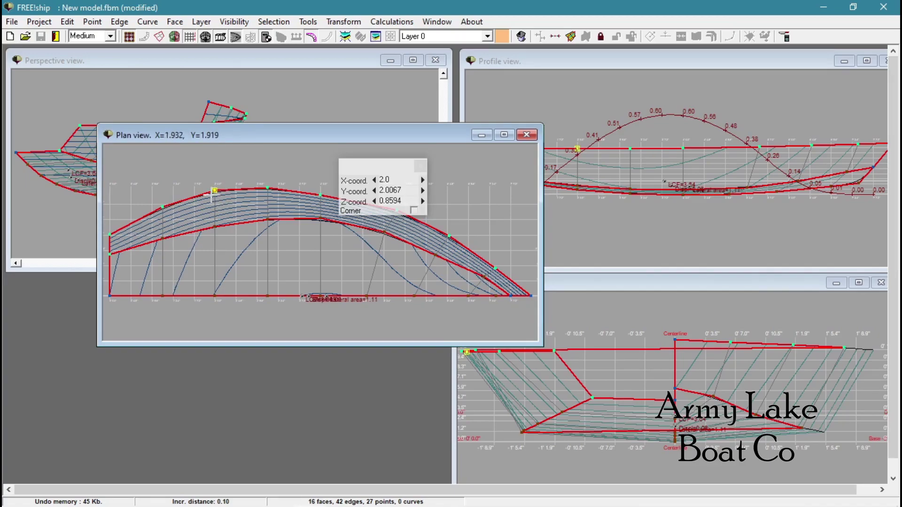
{"action": "mouse_move", "coordinate": [214, 191]}
{"action": "left_mouse_down"}
{"action": "mouse_move", "coordinate": [223, 199]}
{"action": "mouse_move", "coordinate": [208, 198]}
{"action": "mouse_move", "coordinate": [213, 190]}
{"action": "left_mouse_up"}
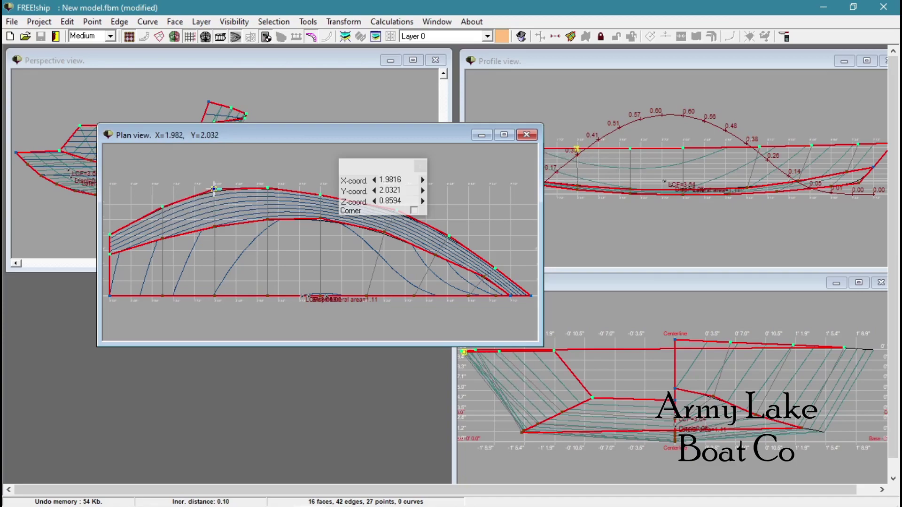
Set the selected sheer point's X value to exactly 2.0.
{"action": "left_click", "coordinate": [404, 181]}
{"action": "type", "text": "2.0"}
{"action": "key", "text": "Return"}
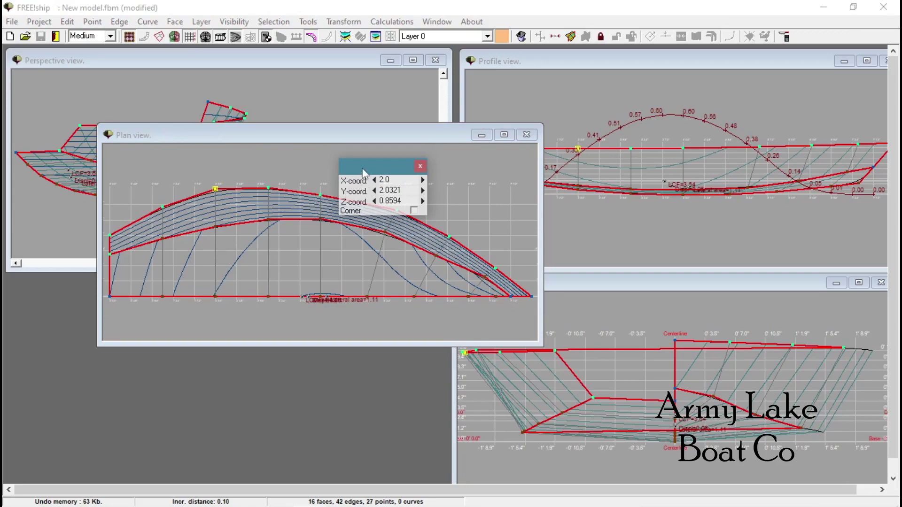
{"action": "left_click_drag", "start_coordinate": [364, 169], "coordinate": [310, 166]}
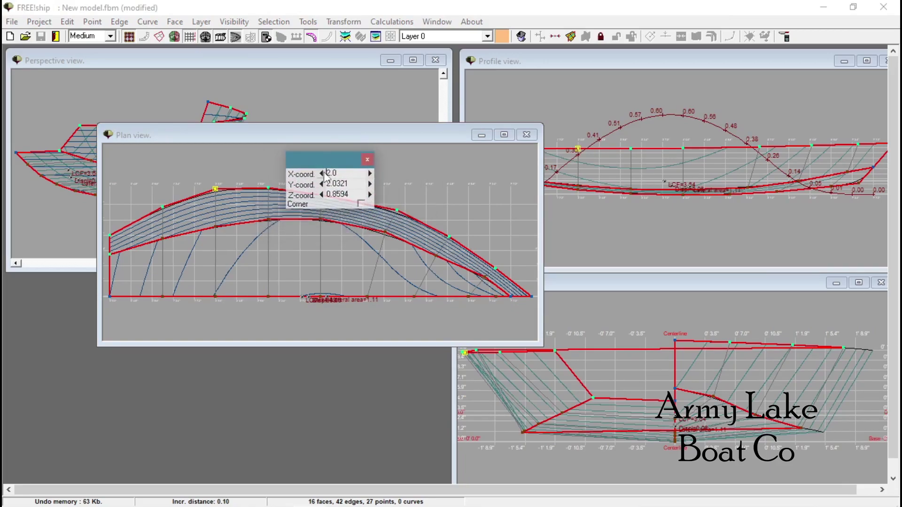
{"action": "left_click", "coordinate": [323, 174]}
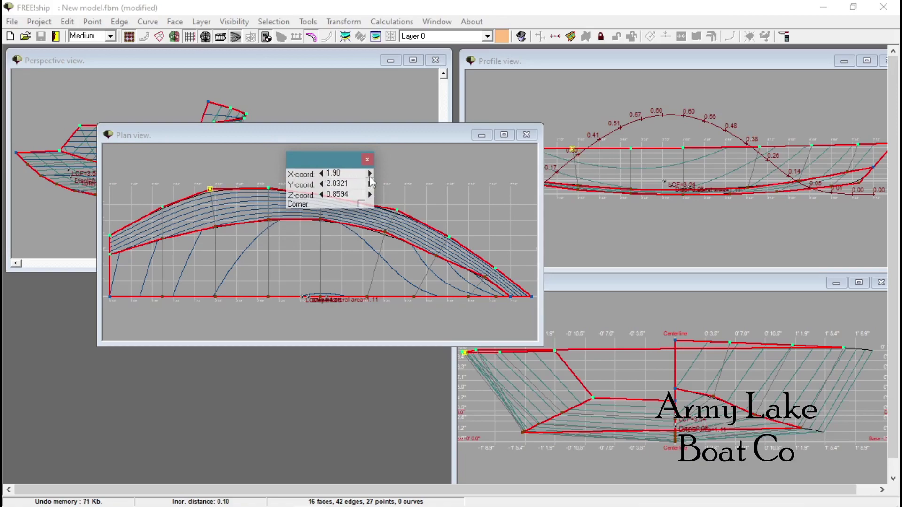
{"action": "left_click", "coordinate": [369, 174]}
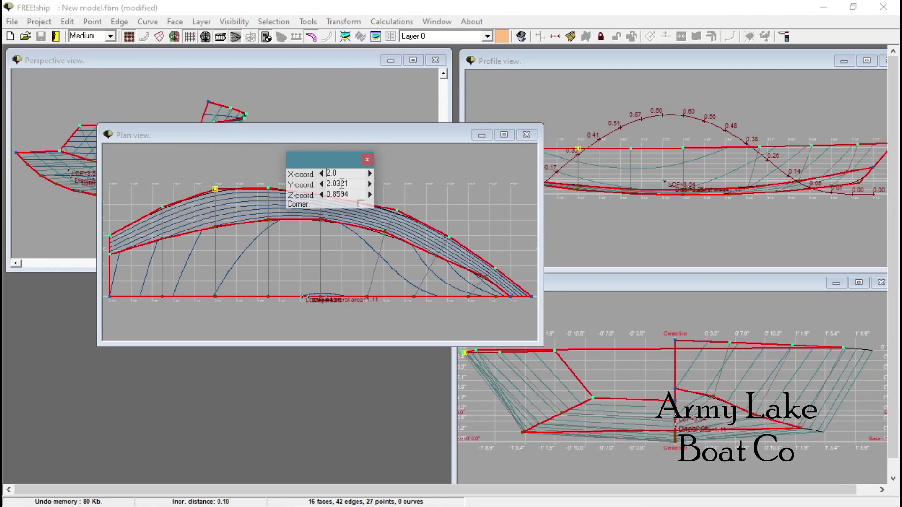
Narrow the sheer in 0.1 steps at stations 2, 3 and 1.
{"action": "left_click", "coordinate": [369, 184]}
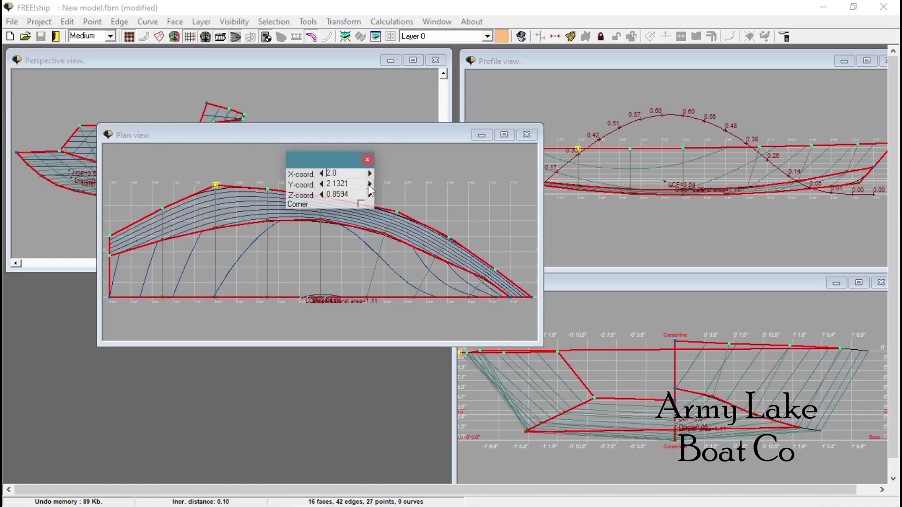
{"action": "left_click", "coordinate": [324, 188]}
{"action": "left_click", "coordinate": [324, 189]}
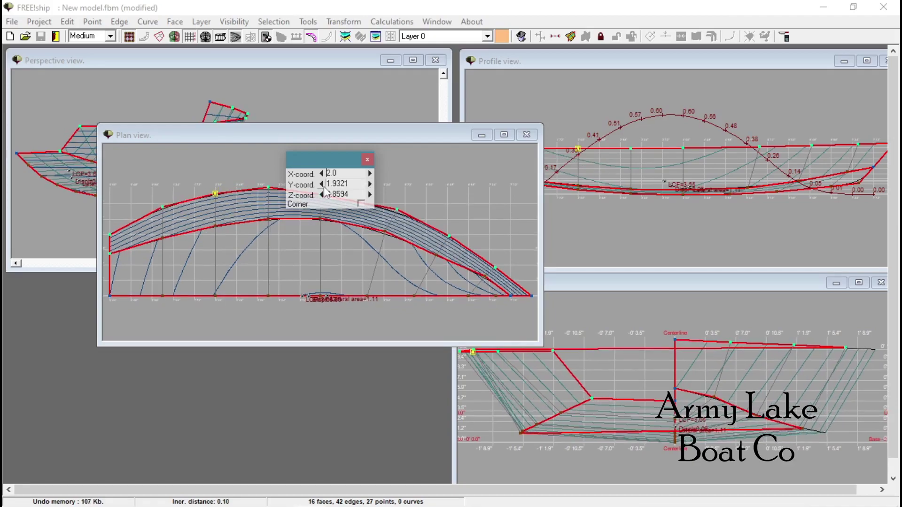
{"action": "left_click", "coordinate": [323, 188]}
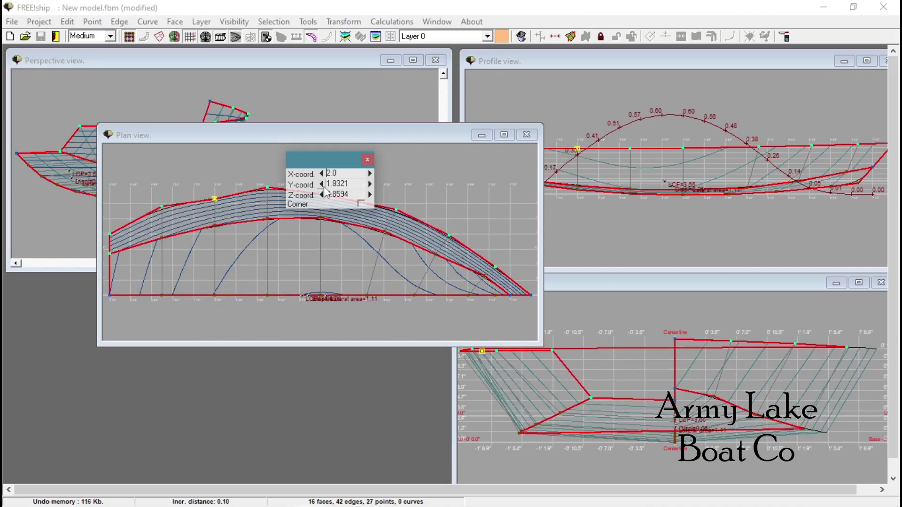
{"action": "left_click", "coordinate": [268, 188]}
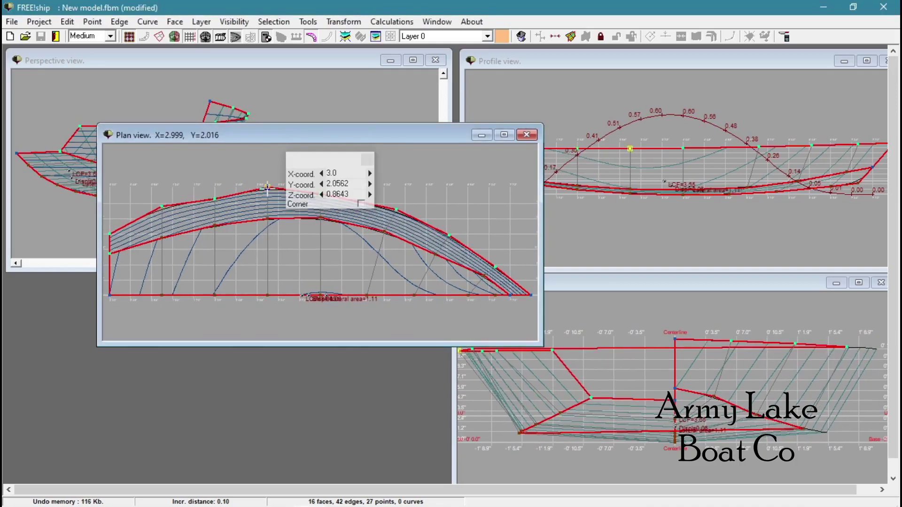
{"action": "left_click", "coordinate": [322, 185]}
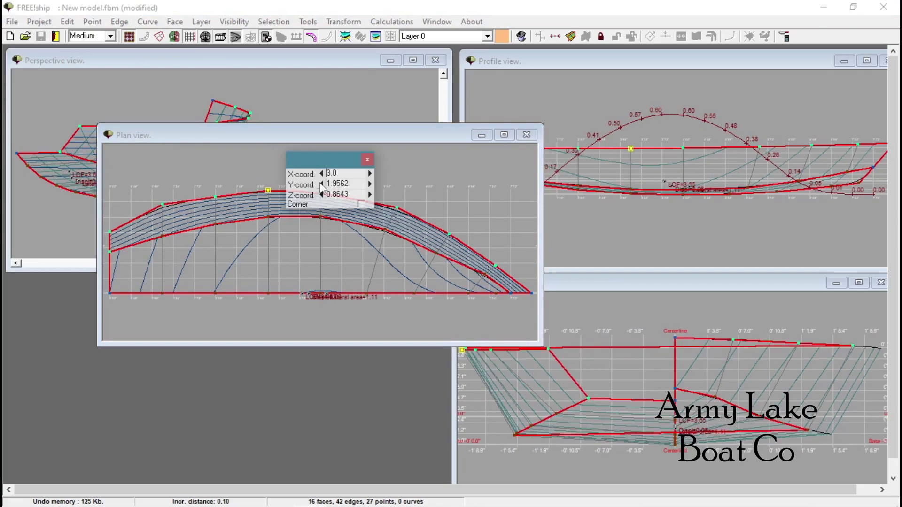
{"action": "left_click", "coordinate": [161, 205]}
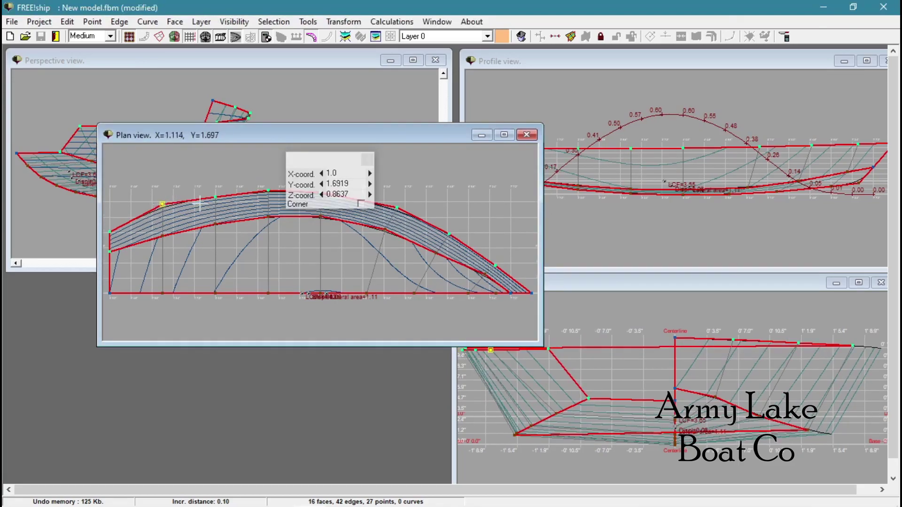
{"action": "left_click", "coordinate": [323, 185]}
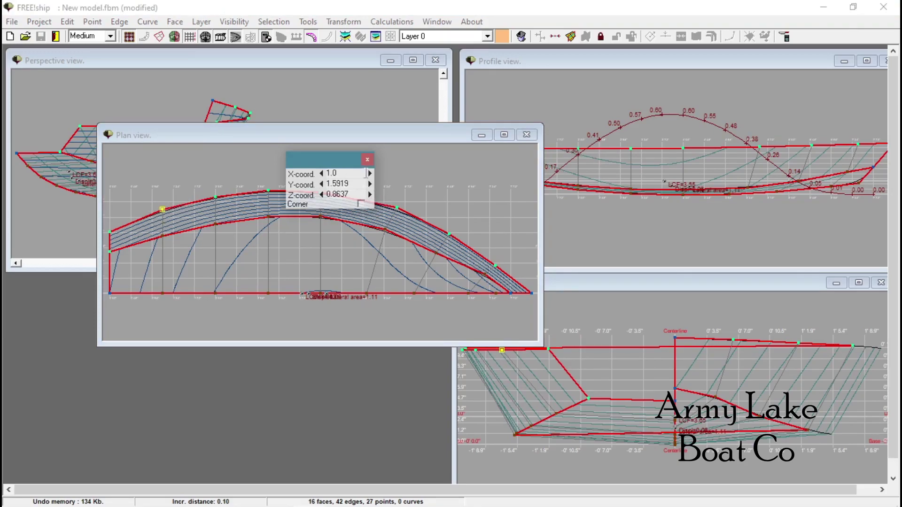
Adjust the sheer point near station 5, then re-tile the Plan view in the four-view layout.
{"action": "left_click_drag", "start_coordinate": [329, 164], "coordinate": [422, 136]}
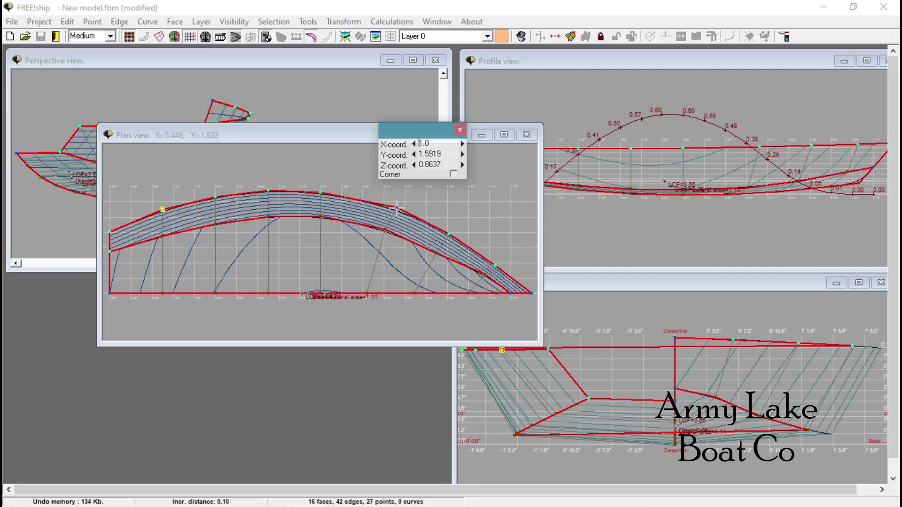
{"action": "left_click", "coordinate": [397, 208]}
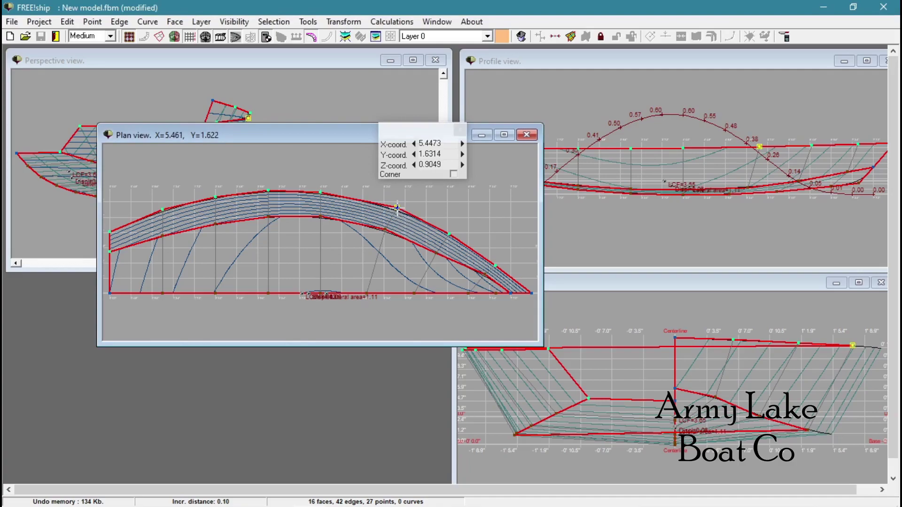
{"action": "left_click_drag", "start_coordinate": [395, 207], "coordinate": [394, 209]}
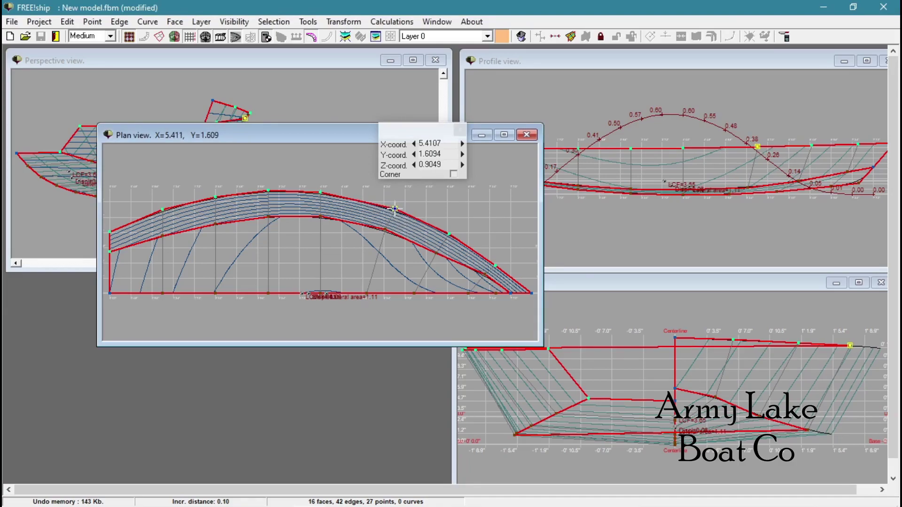
{"action": "left_click_drag", "start_coordinate": [395, 209], "coordinate": [403, 189]}
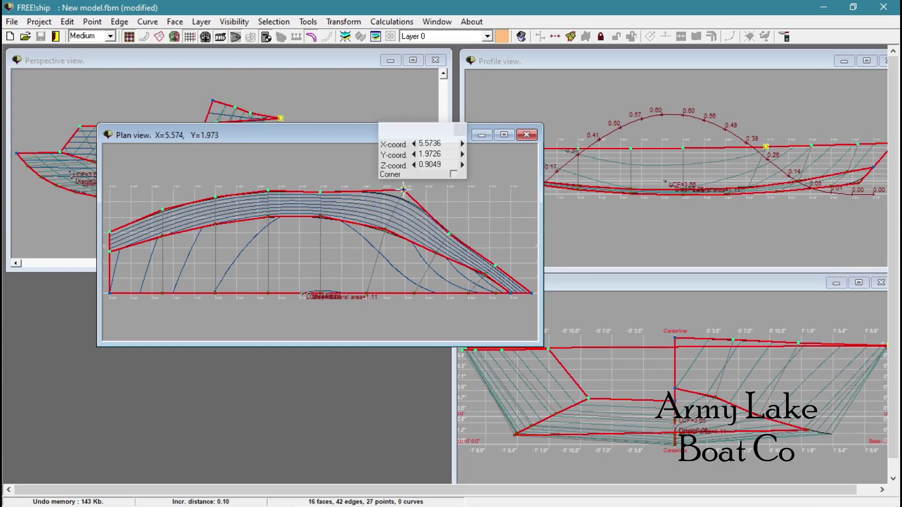
{"action": "left_click_drag", "start_coordinate": [404, 190], "coordinate": [397, 209]}
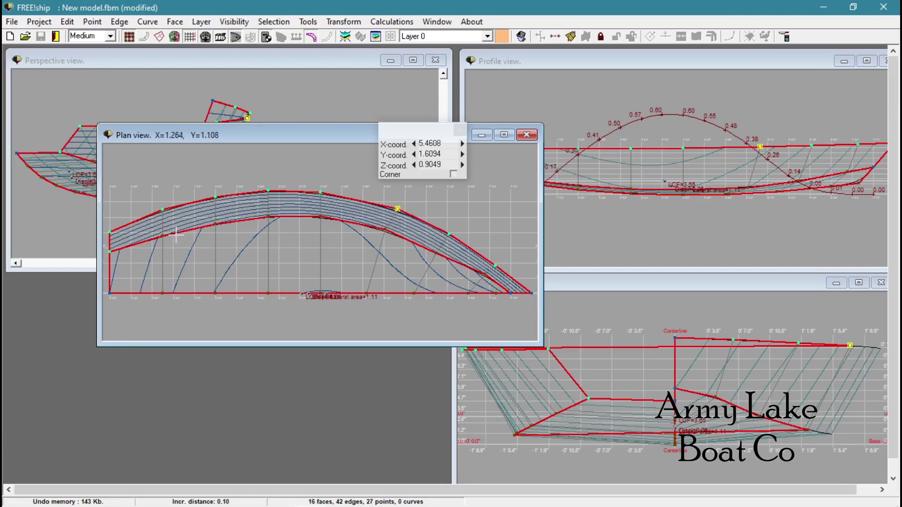
{"action": "left_click", "coordinate": [216, 223]}
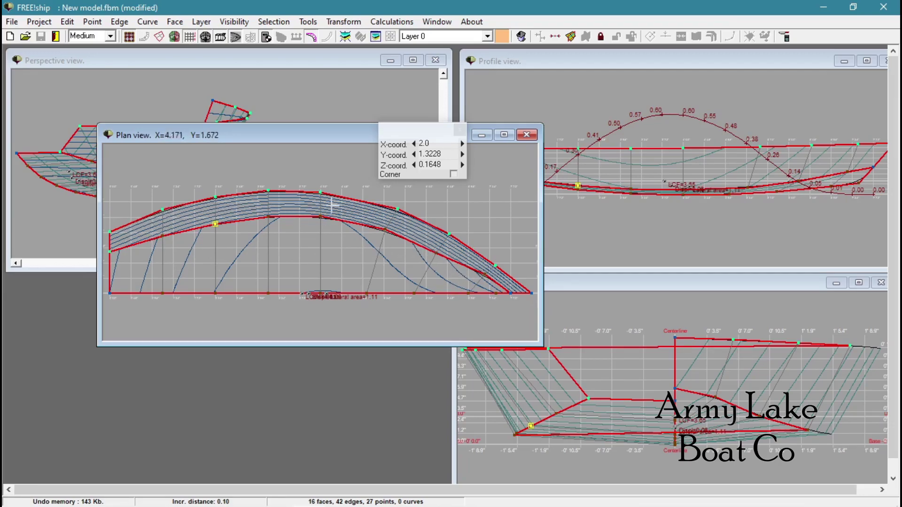
{"action": "mouse_move", "coordinate": [335, 135]}
{"action": "left_mouse_down"}
{"action": "mouse_move", "coordinate": [291, 162]}
{"action": "mouse_move", "coordinate": [251, 285]}
{"action": "left_mouse_up"}
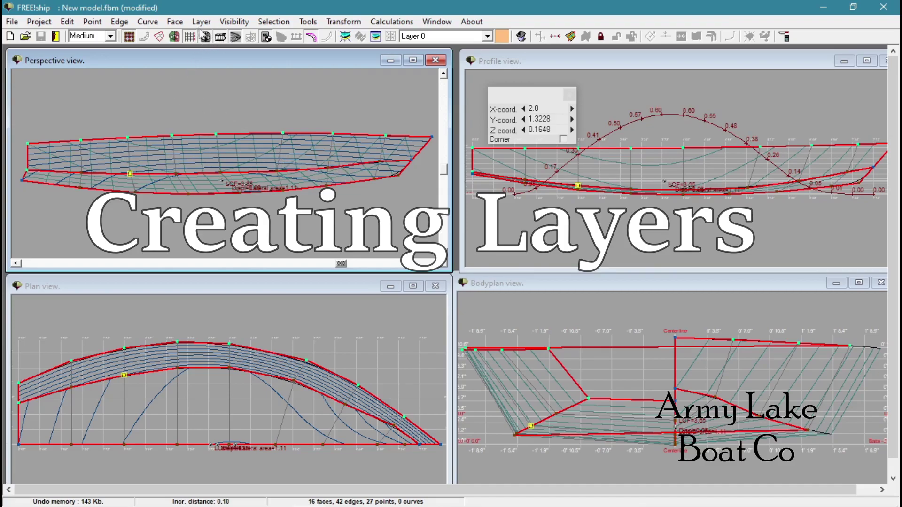
Turn off the waterline, buttock line and station line toggles.
{"action": "left_click", "coordinate": [238, 25]}
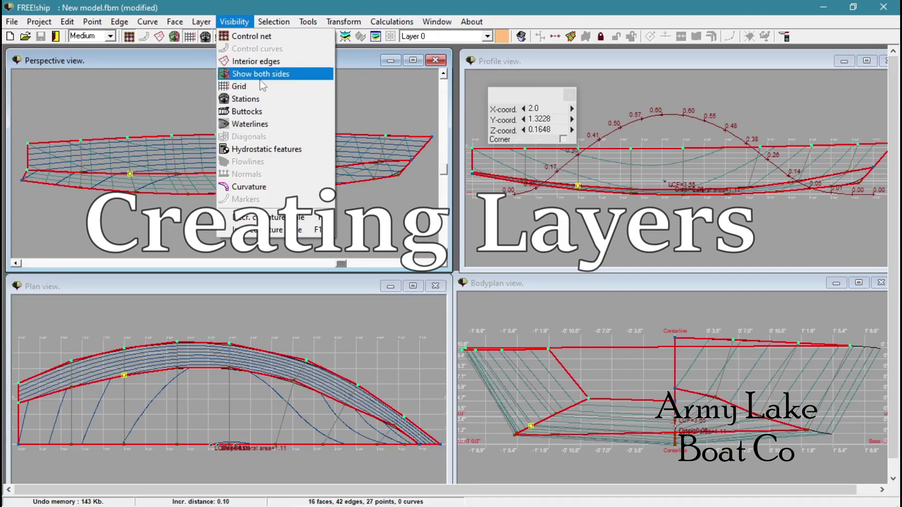
{"action": "left_click", "coordinate": [360, 90]}
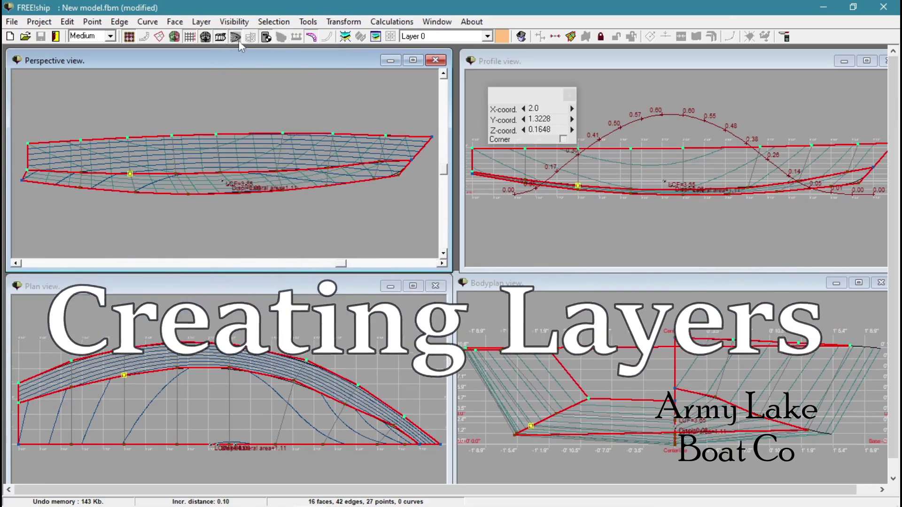
{"action": "left_click", "coordinate": [234, 21]}
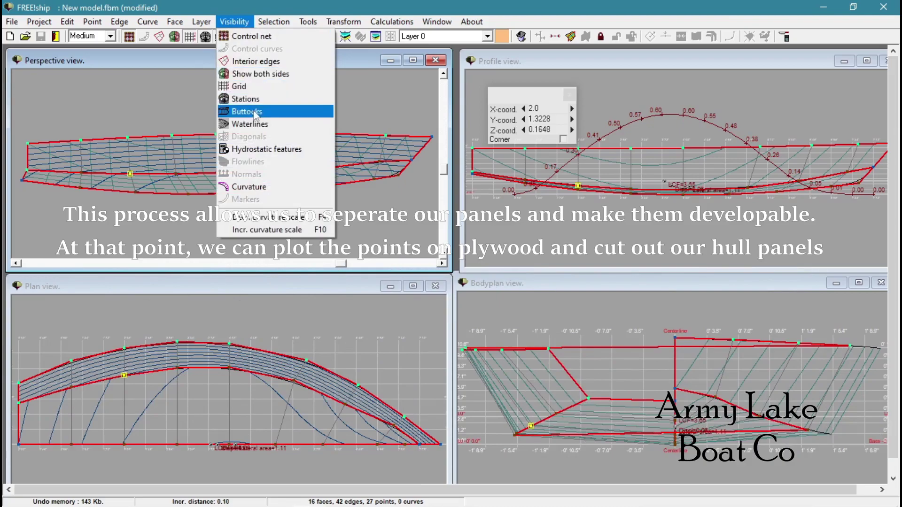
{"action": "left_click", "coordinate": [238, 25]}
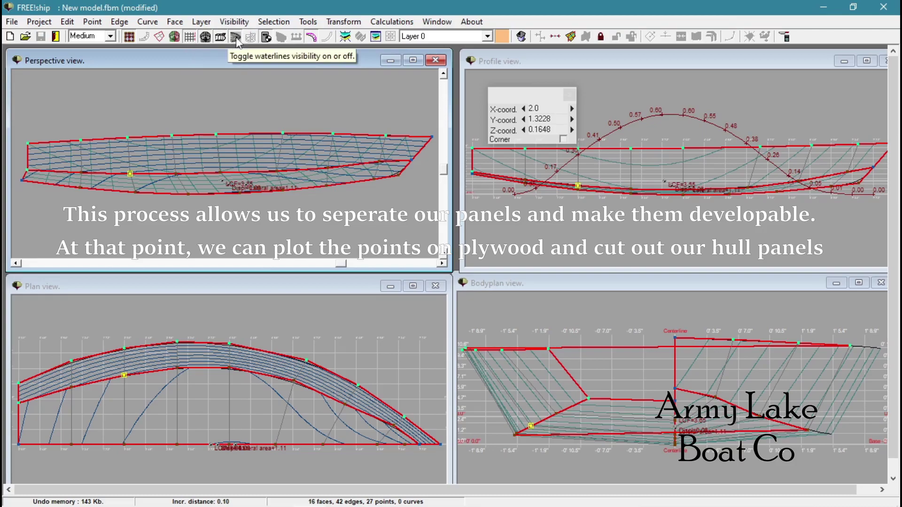
{"action": "left_click", "coordinate": [237, 41]}
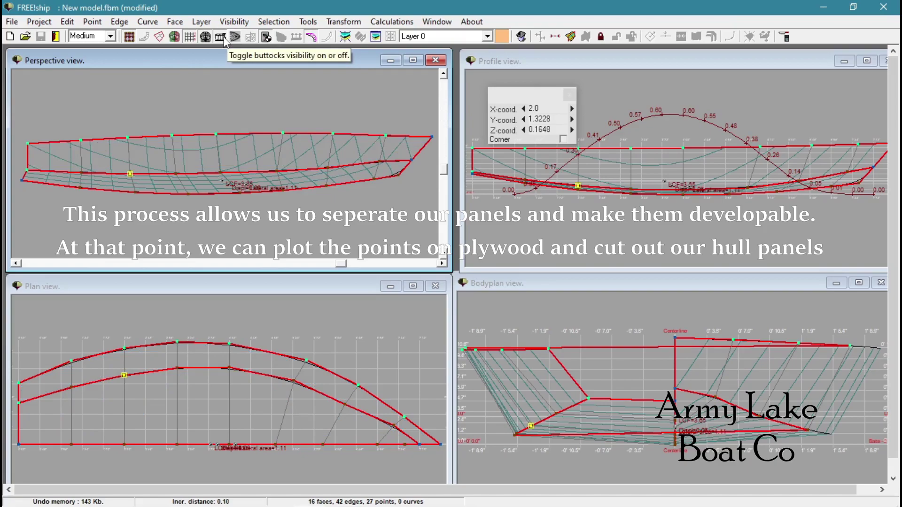
{"action": "left_click", "coordinate": [226, 41]}
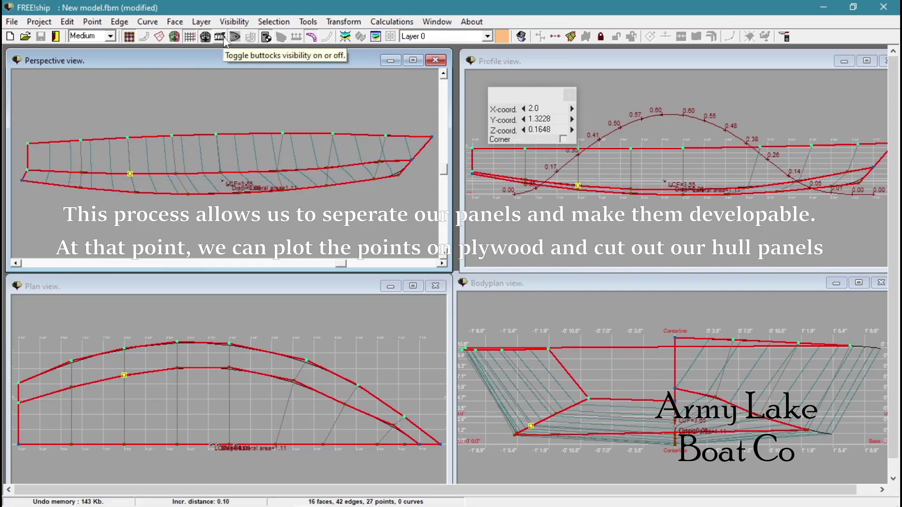
{"action": "left_click", "coordinate": [205, 37]}
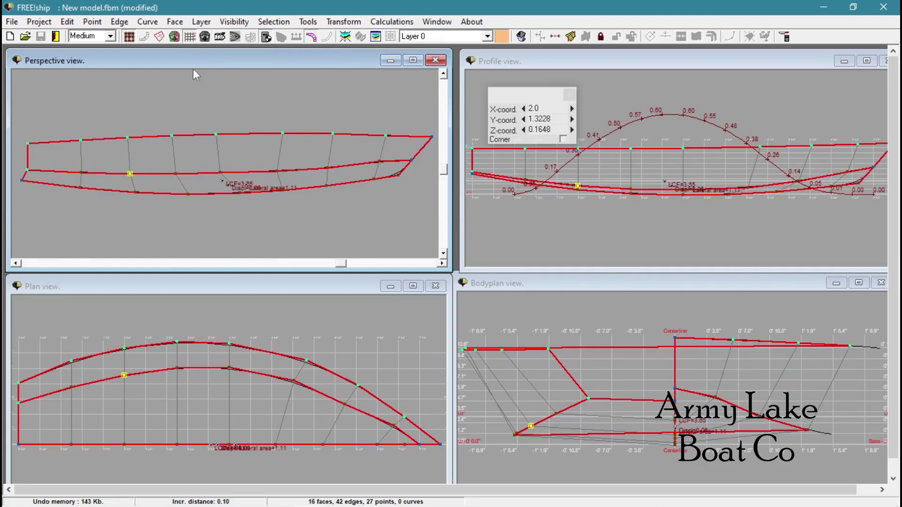
Keep one hull side and the control net visible, and turn on interior edges.
{"action": "left_click", "coordinate": [175, 37]}
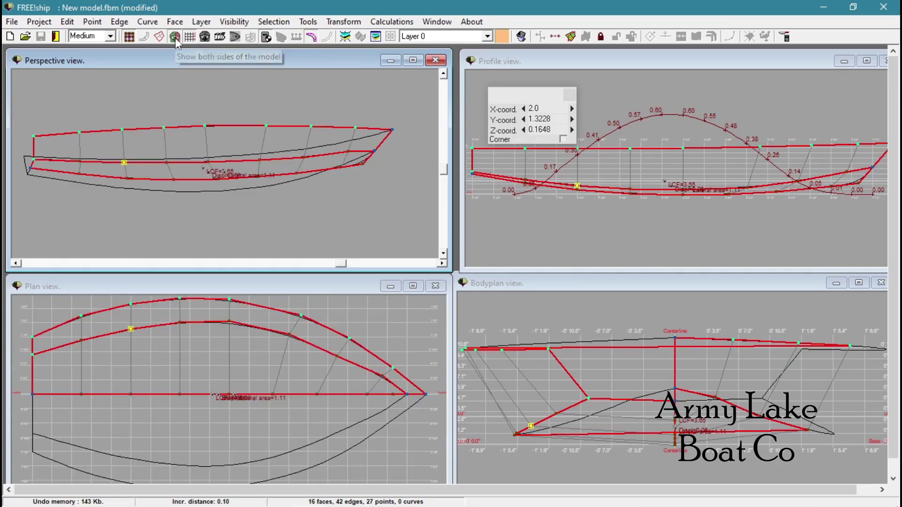
{"action": "left_click", "coordinate": [129, 37]}
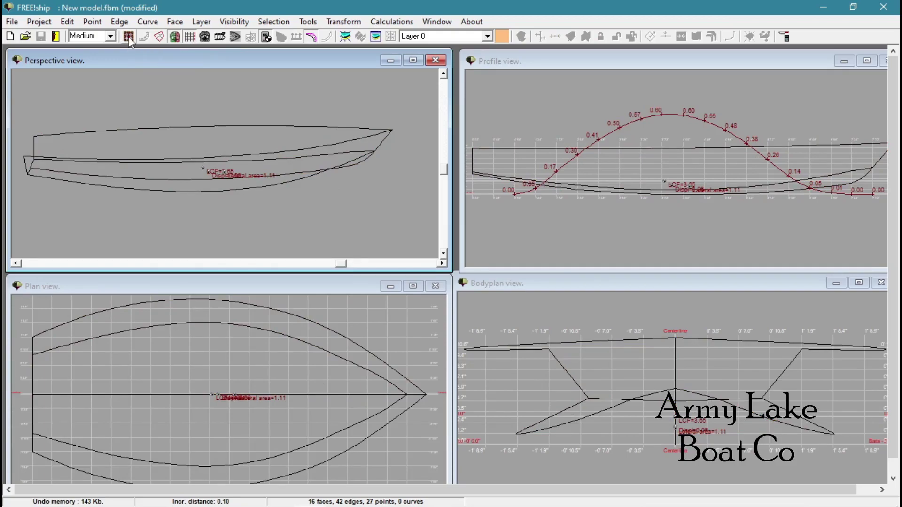
{"action": "left_click", "coordinate": [129, 37]}
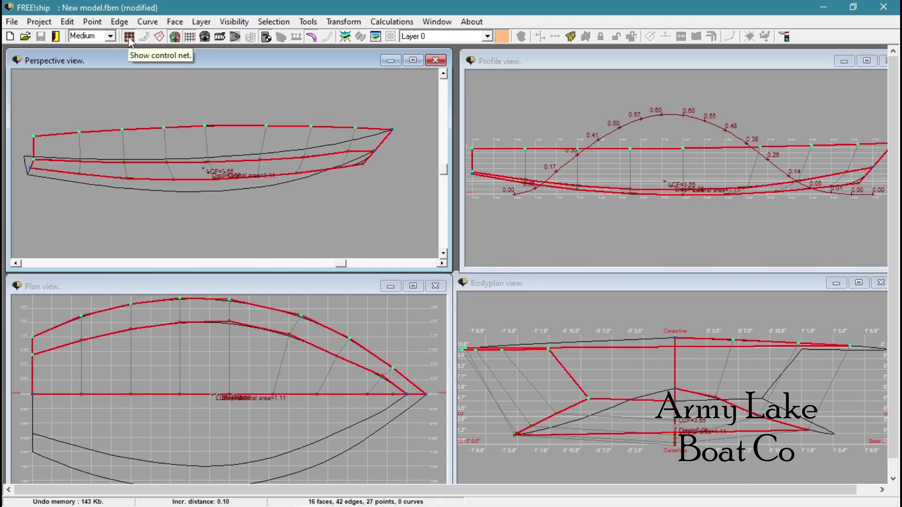
{"action": "left_click", "coordinate": [174, 37]}
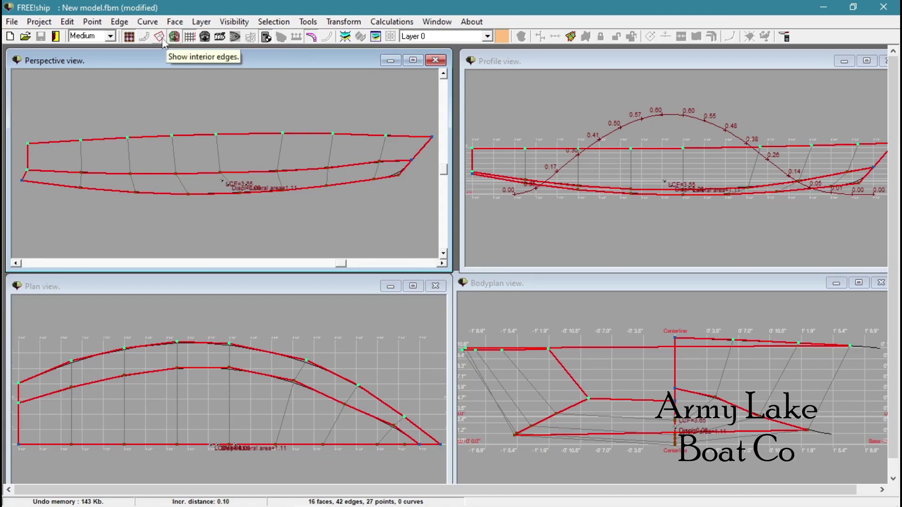
{"action": "left_click", "coordinate": [160, 38]}
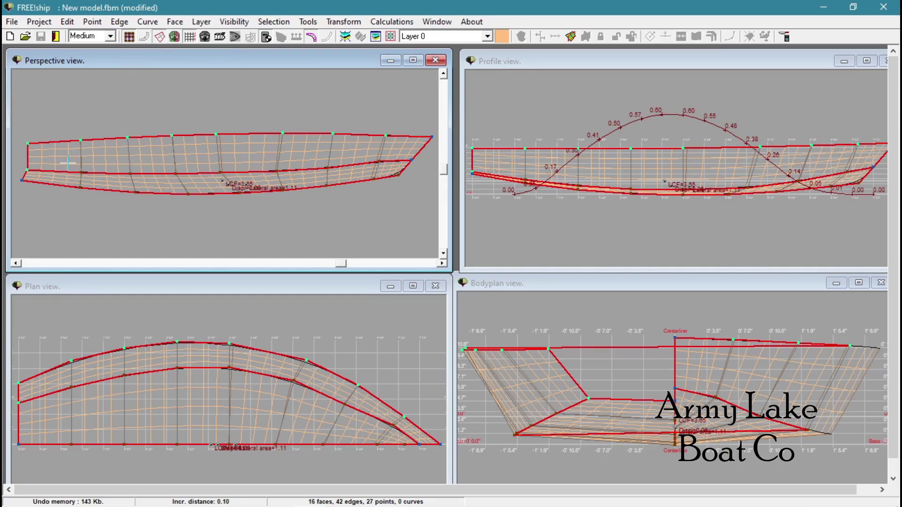
Select the eight side-panel faces from stern to bow.
{"action": "left_click", "coordinate": [57, 160]}
{"action": "left_click", "coordinate": [111, 155]}
{"action": "left_click", "coordinate": [148, 156]}
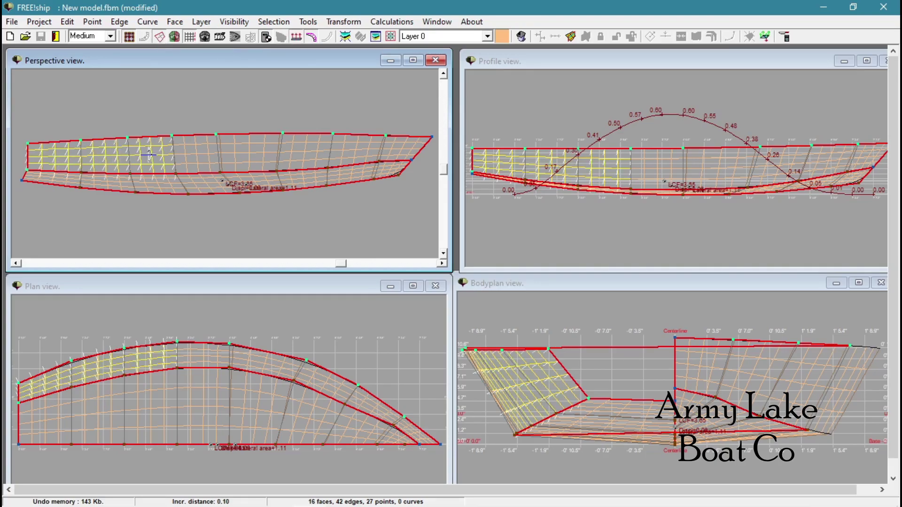
{"action": "left_click", "coordinate": [210, 153]}
{"action": "left_click", "coordinate": [243, 151]}
{"action": "left_click", "coordinate": [302, 146]}
{"action": "left_click", "coordinate": [346, 152]}
{"action": "left_click", "coordinate": [390, 151]}
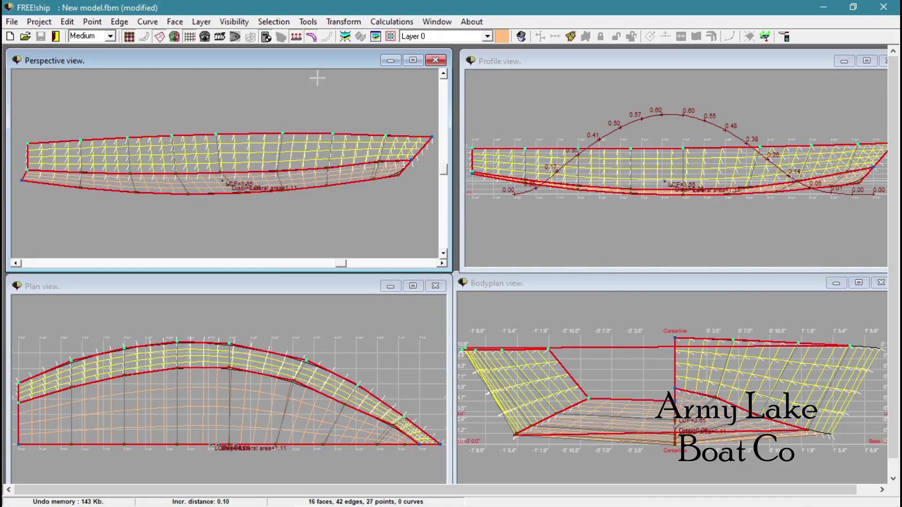
Auto-group the selected faces into a new orange Layer 1.
{"action": "left_click", "coordinate": [201, 21]}
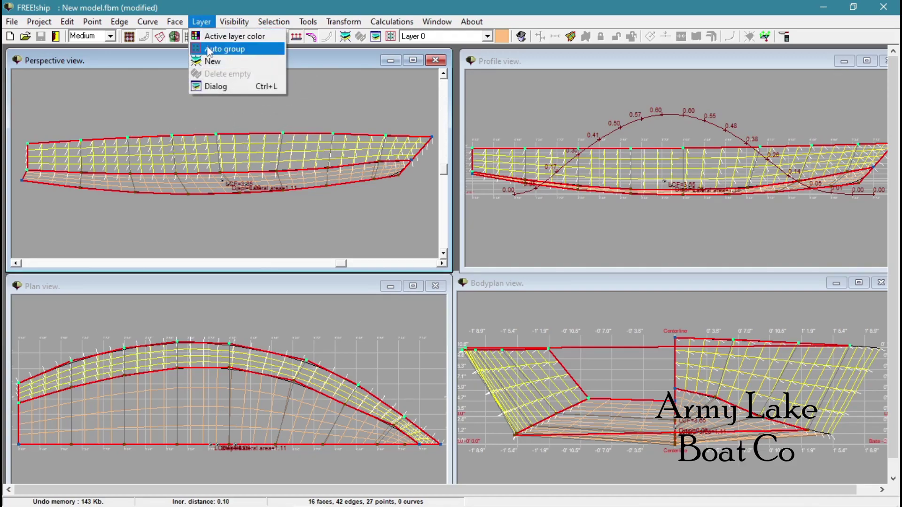
{"action": "left_click", "coordinate": [208, 24]}
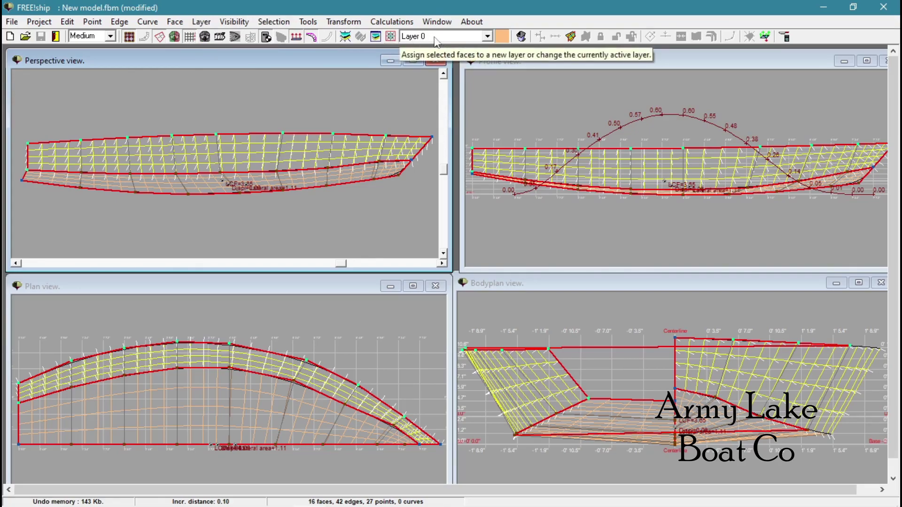
{"action": "left_click", "coordinate": [391, 38]}
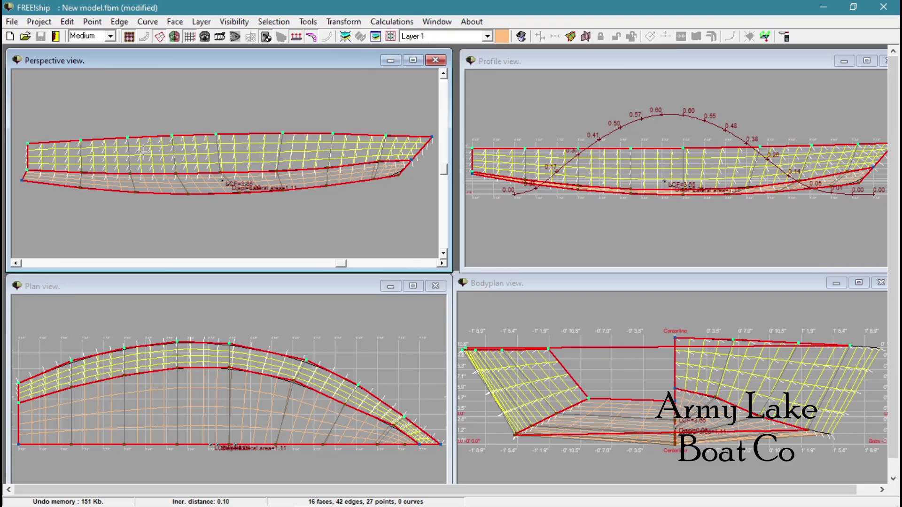
{"action": "left_click", "coordinate": [502, 38]}
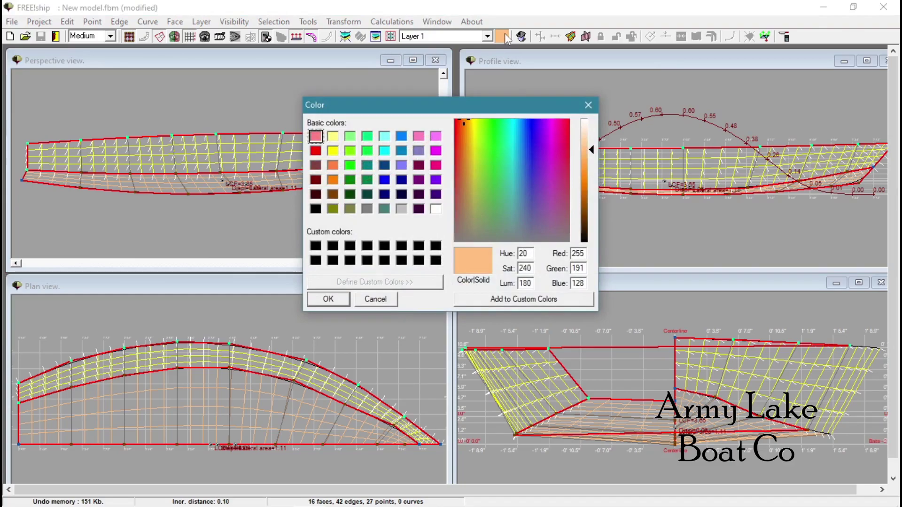
{"action": "left_click", "coordinate": [323, 299]}
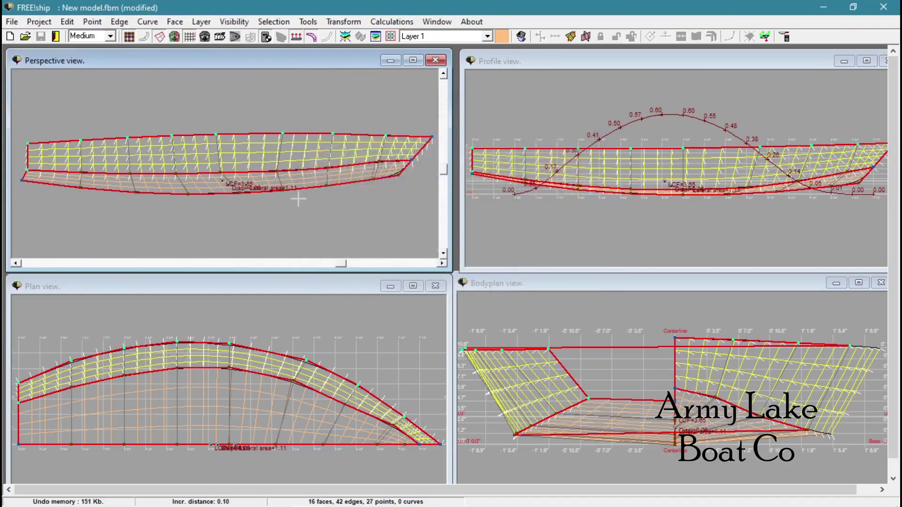
Open Layer 1's properties and make the layer developable.
{"action": "left_click", "coordinate": [201, 22]}
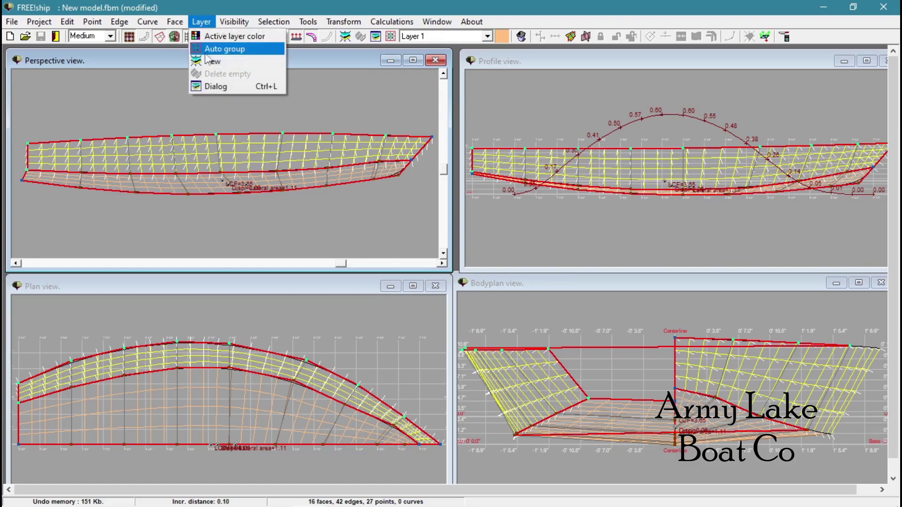
{"action": "left_click", "coordinate": [215, 87]}
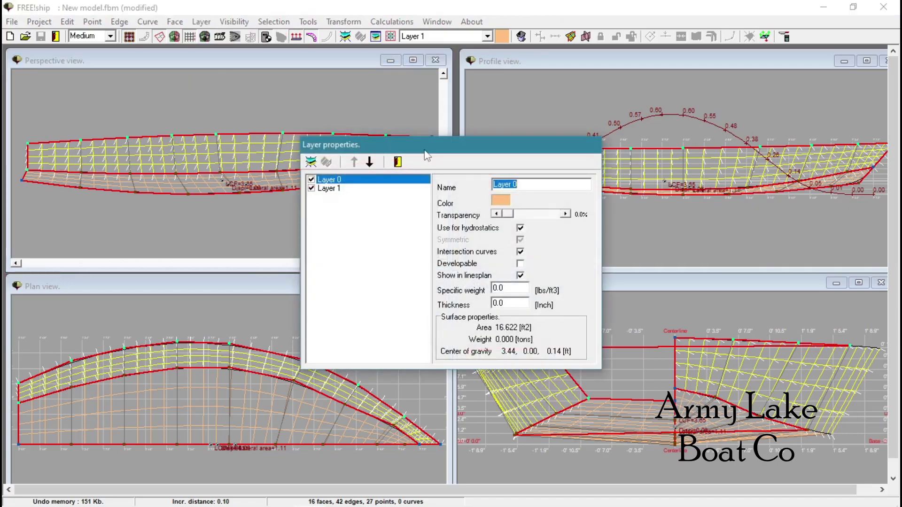
{"action": "left_click_drag", "start_coordinate": [426, 146], "coordinate": [459, 71]}
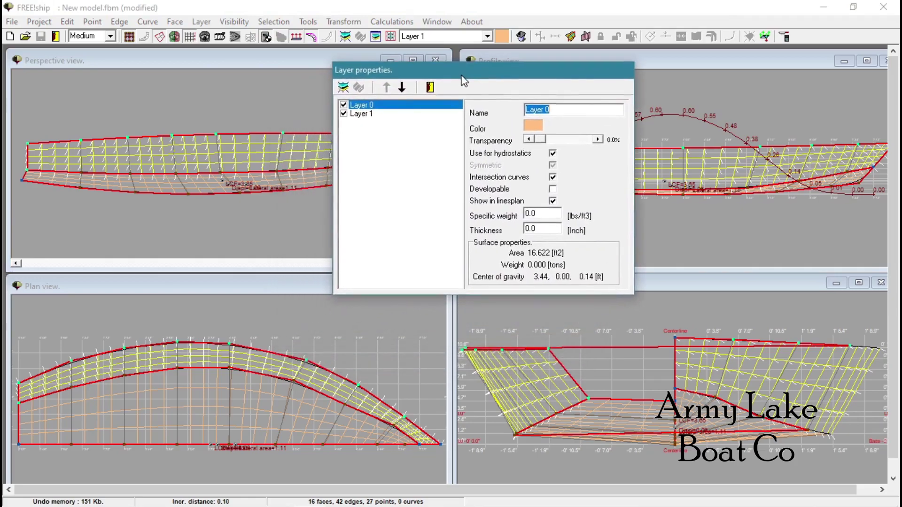
{"action": "left_click", "coordinate": [371, 115]}
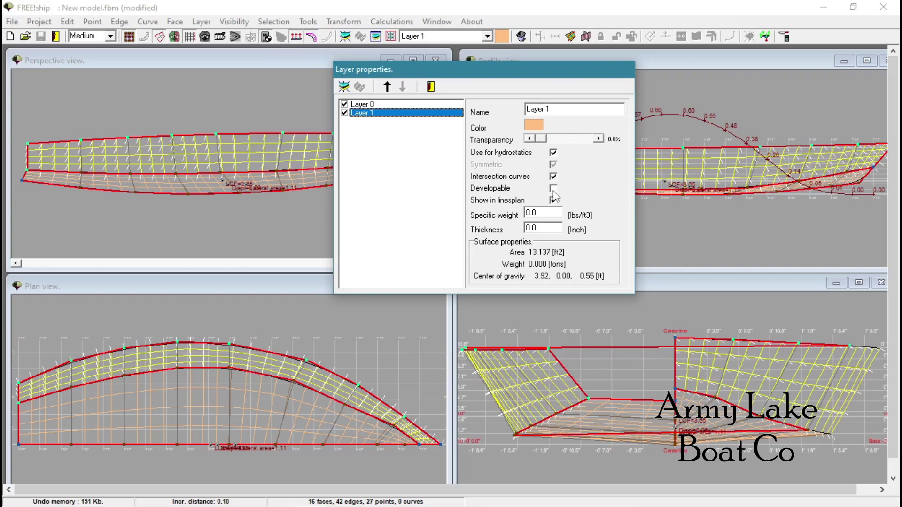
{"action": "left_click", "coordinate": [554, 191]}
Set Layer 1's thickness to 0.25 inch and close the properties window.
{"action": "left_click", "coordinate": [542, 229]}
{"action": "left_click_drag", "start_coordinate": [557, 231], "coordinate": [498, 237]}
{"action": "type", "text": ".25"}
{"action": "key", "text": "Return"}
{"action": "left_click", "coordinate": [540, 211]}
{"action": "left_click", "coordinate": [432, 87]}
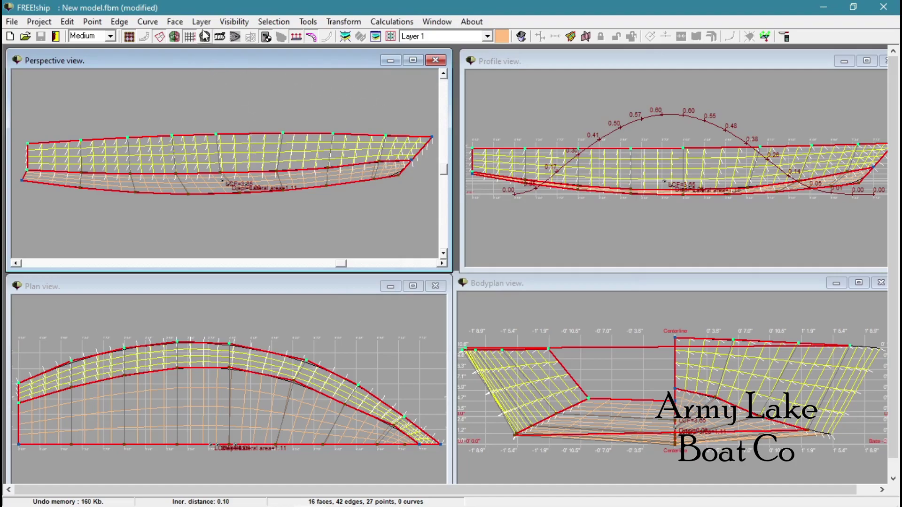
Run Tools > Develop plates to unroll Layer 1's panels flat.
{"action": "left_click", "coordinate": [308, 23]}
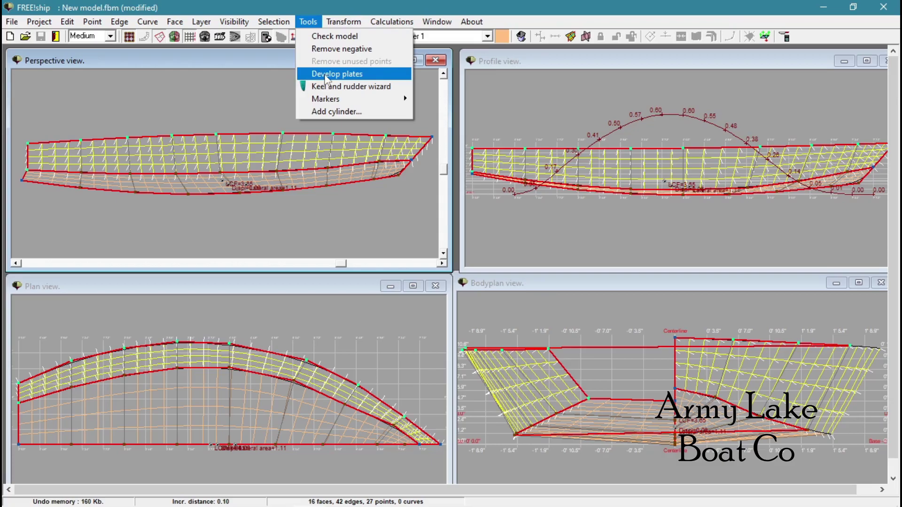
{"action": "left_click", "coordinate": [326, 74]}
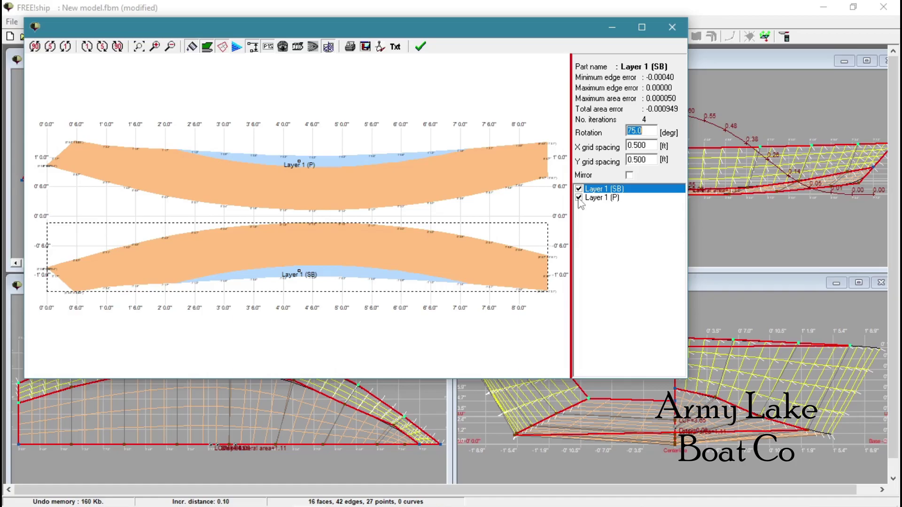
Uncheck Layer 1 (SB) so only the Layer 1 (P) plate is shown.
{"action": "left_click", "coordinate": [579, 199]}
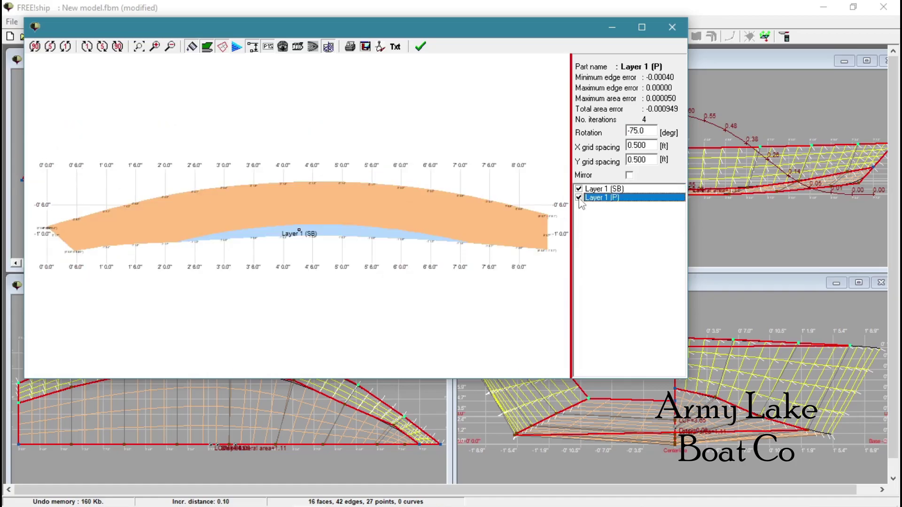
{"action": "left_click", "coordinate": [579, 189]}
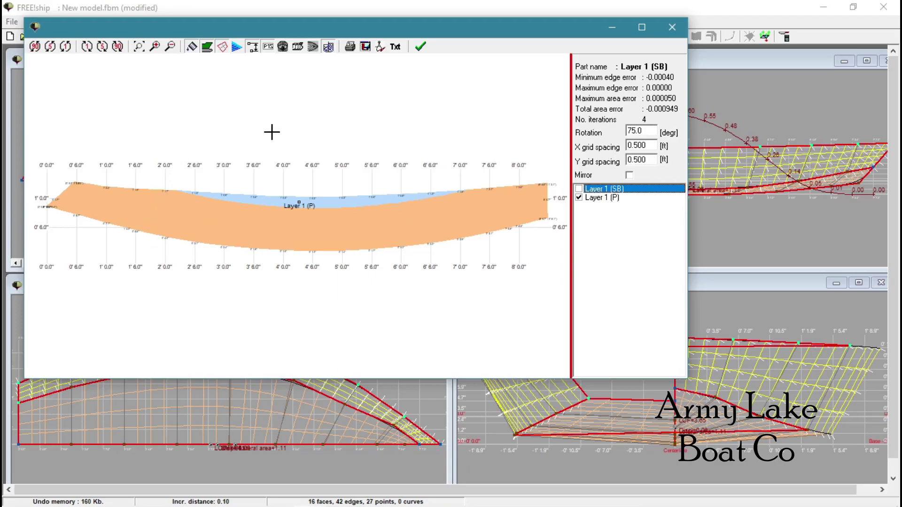
Show the port plate as a plain outline, without shading or interior edges, and inspect its offsets.
{"action": "left_click", "coordinate": [207, 48]}
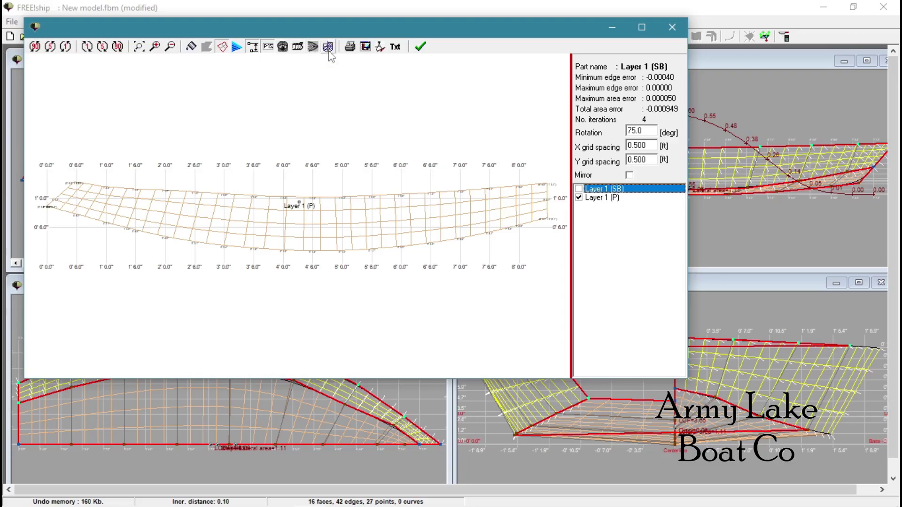
{"action": "left_click", "coordinate": [223, 47]}
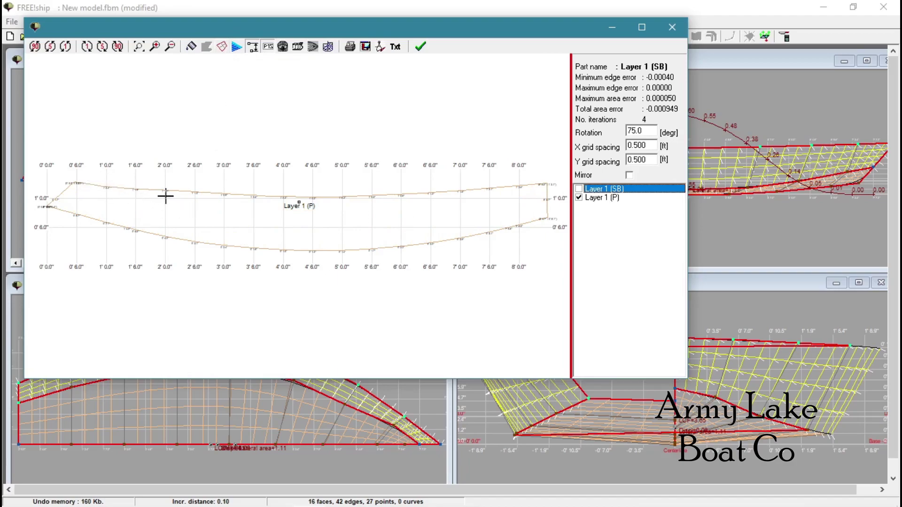
{"action": "right_click_drag", "start_coordinate": [196, 215], "coordinate": [192, 198]}
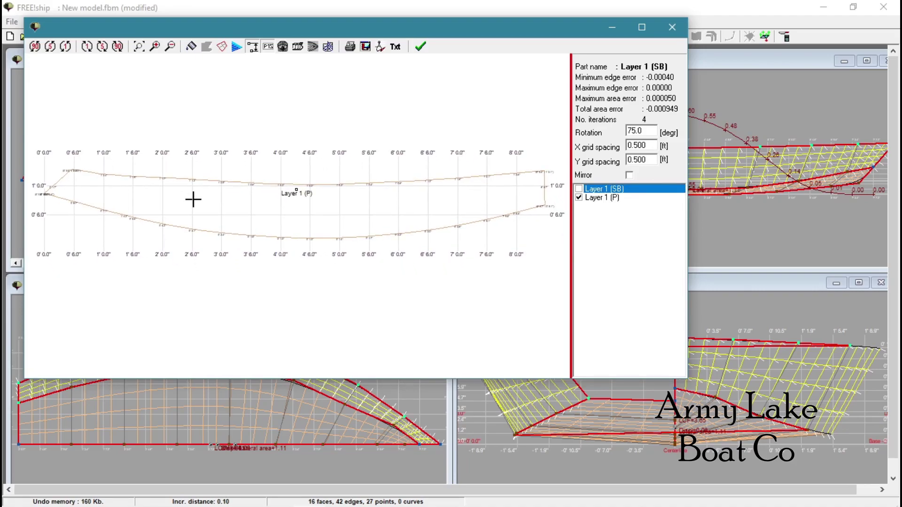
{"action": "scroll", "coordinate": [192, 200], "scroll_direction": "up", "scroll_amount": 1}
{"action": "scroll", "coordinate": [192, 200], "scroll_direction": "up", "scroll_amount": 1}
{"action": "scroll", "coordinate": [193, 199], "scroll_direction": "up", "scroll_amount": 1}
{"action": "scroll", "coordinate": [193, 200], "scroll_direction": "up", "scroll_amount": 1}
{"action": "scroll", "coordinate": [193, 199], "scroll_direction": "up", "scroll_amount": 1}
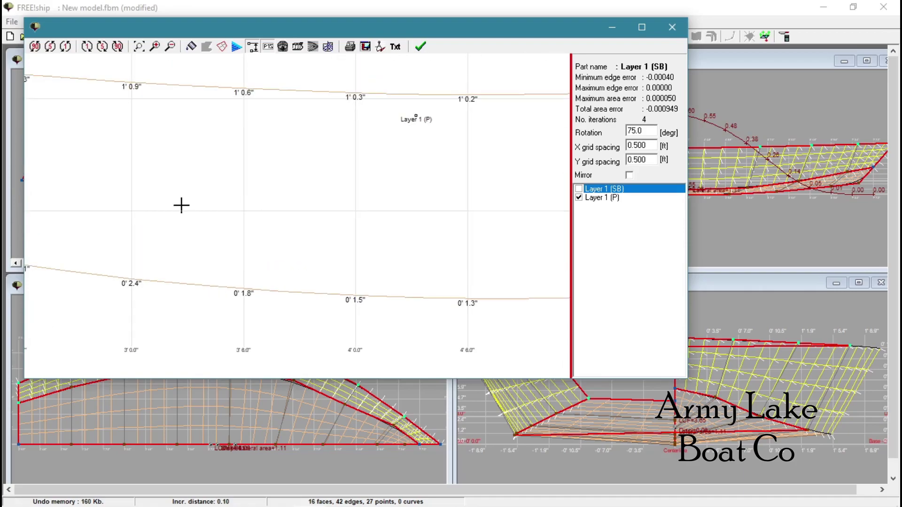
{"action": "right_click_drag", "start_coordinate": [193, 200], "coordinate": [545, 191]}
{"action": "right_click_drag", "start_coordinate": [146, 199], "coordinate": [427, 198]}
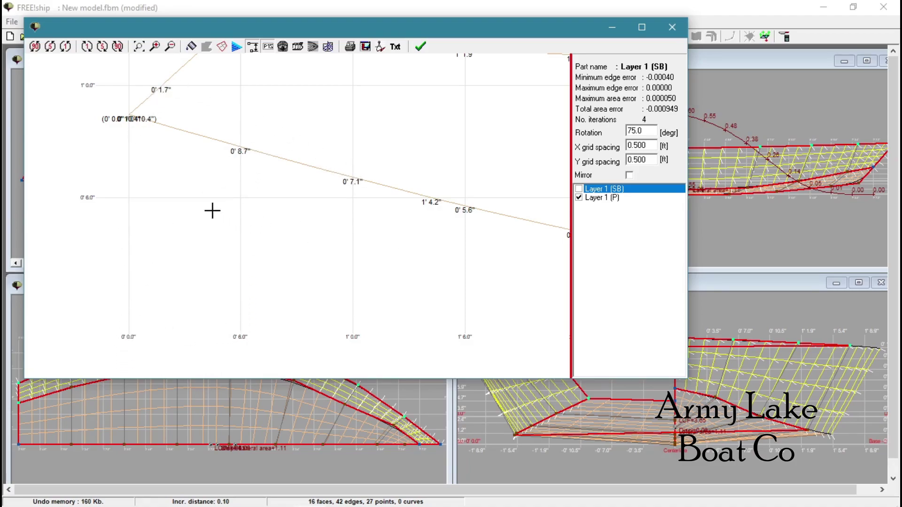
{"action": "right_click_drag", "start_coordinate": [149, 165], "coordinate": [234, 230]}
{"action": "scroll", "coordinate": [234, 229], "scroll_direction": "up", "scroll_amount": 1}
{"action": "scroll", "coordinate": [234, 229], "scroll_direction": "up", "scroll_amount": 1}
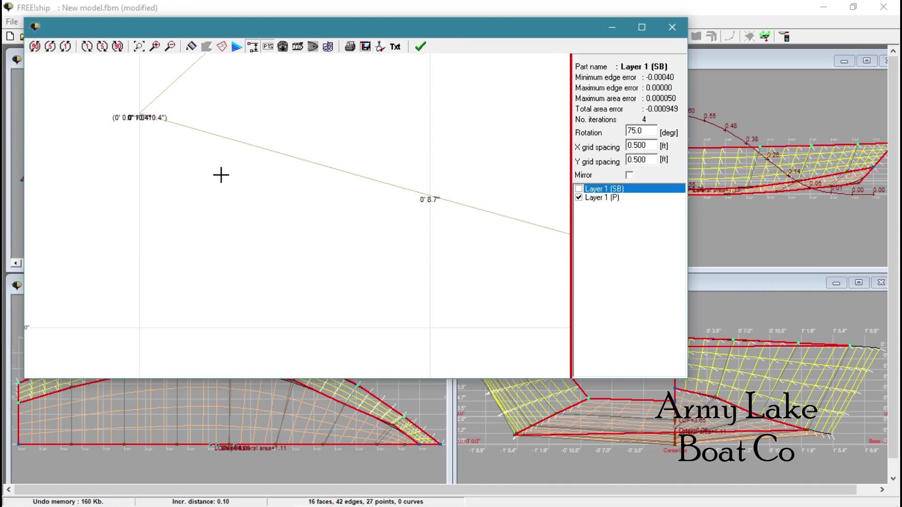
{"action": "scroll", "coordinate": [222, 176], "scroll_direction": "down", "scroll_amount": 1}
{"action": "scroll", "coordinate": [221, 176], "scroll_direction": "down", "scroll_amount": 2}
{"action": "scroll", "coordinate": [219, 181], "scroll_direction": "down", "scroll_amount": 1}
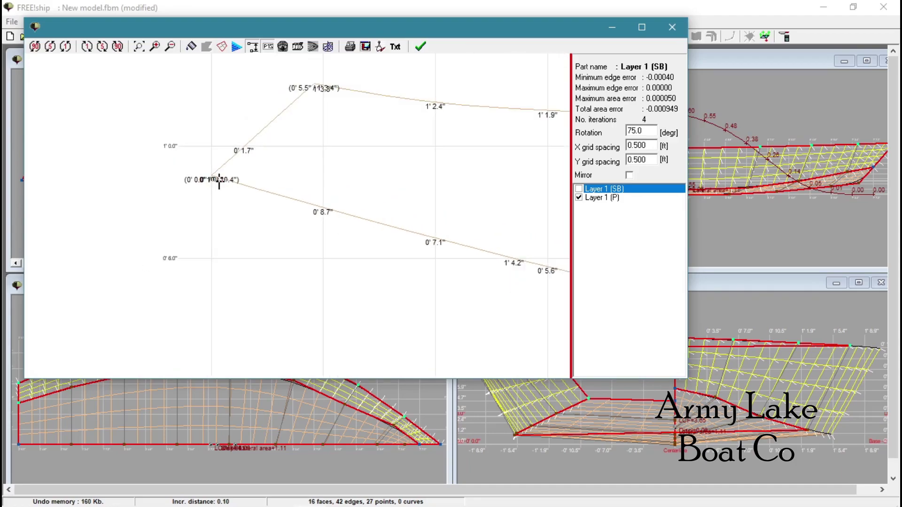
{"action": "scroll", "coordinate": [219, 180], "scroll_direction": "down", "scroll_amount": 1}
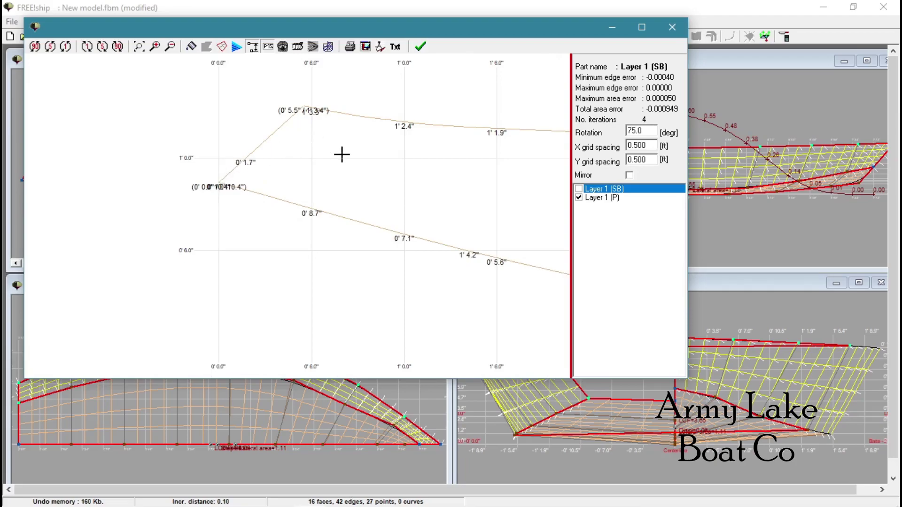
{"action": "scroll", "coordinate": [341, 155], "scroll_direction": "down", "scroll_amount": 1}
{"action": "scroll", "coordinate": [340, 159], "scroll_direction": "down", "scroll_amount": 1}
{"action": "scroll", "coordinate": [342, 163], "scroll_direction": "down", "scroll_amount": 1}
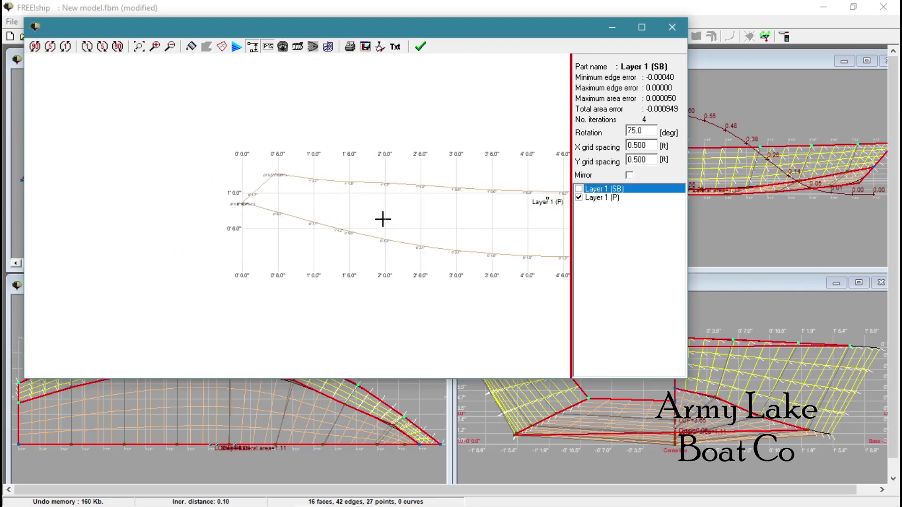
Reposition the Layer 1 (P) plate and close the plate development.
{"action": "right_click_drag", "start_coordinate": [382, 219], "coordinate": [191, 192]}
{"action": "left_click", "coordinate": [234, 189]}
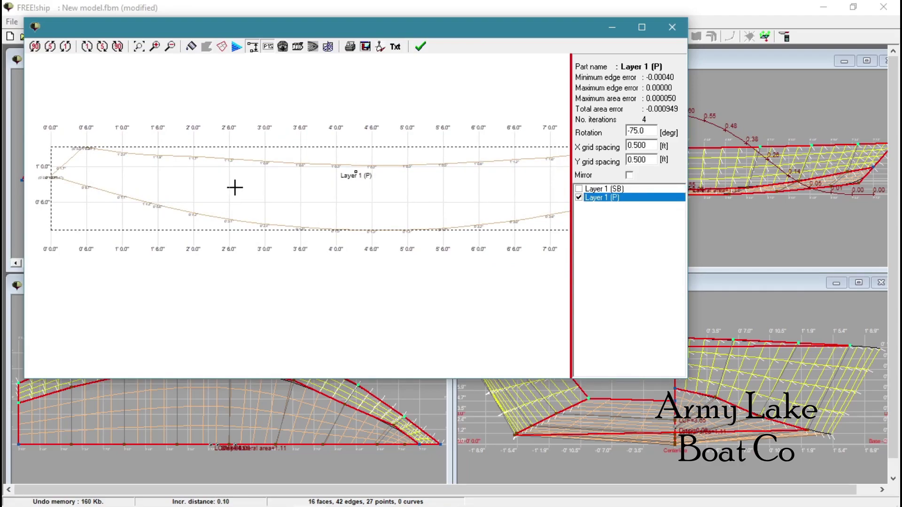
{"action": "scroll", "coordinate": [205, 189], "scroll_direction": "down", "scroll_amount": 1}
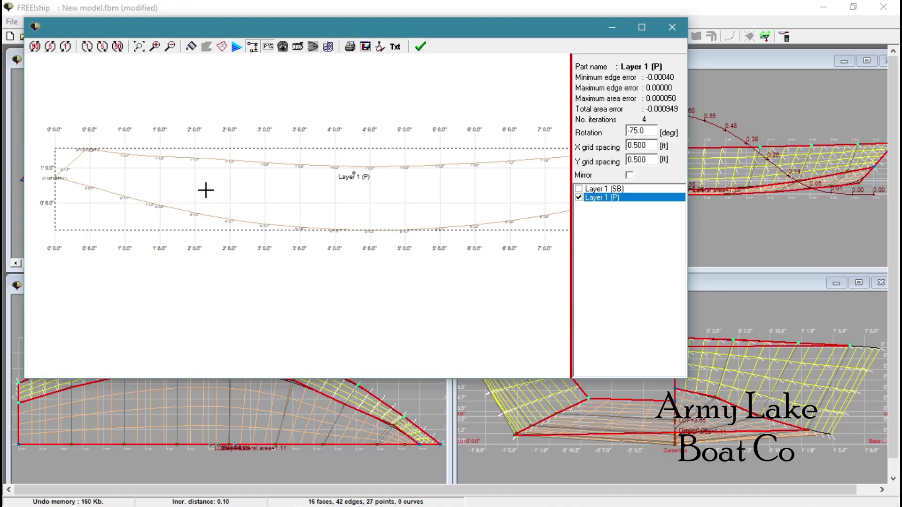
{"action": "mouse_move", "coordinate": [226, 187]}
{"action": "left_mouse_down"}
{"action": "mouse_move", "coordinate": [260, 190]}
{"action": "mouse_move", "coordinate": [229, 189]}
{"action": "mouse_move", "coordinate": [245, 184]}
{"action": "mouse_move", "coordinate": [233, 192]}
{"action": "left_mouse_up"}
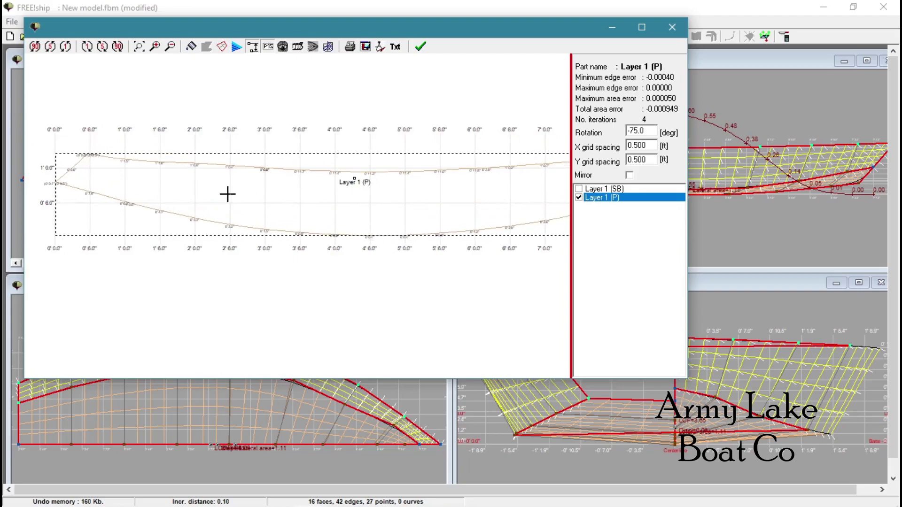
{"action": "left_click_drag", "start_coordinate": [233, 191], "coordinate": [233, 192]}
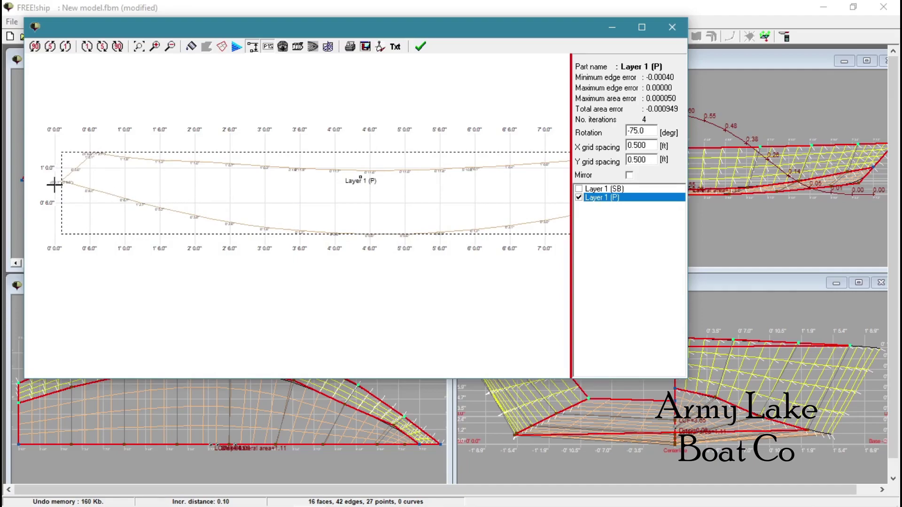
{"action": "scroll", "coordinate": [54, 185], "scroll_direction": "up", "scroll_amount": 1}
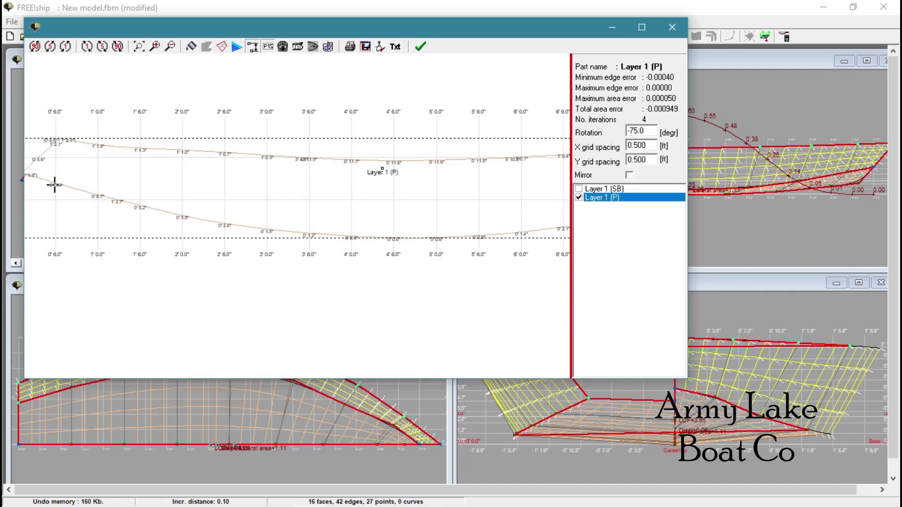
{"action": "scroll", "coordinate": [165, 225], "scroll_direction": "up", "scroll_amount": 2}
{"action": "scroll", "coordinate": [165, 226], "scroll_direction": "up", "scroll_amount": 3}
{"action": "right_click_drag", "start_coordinate": [135, 221], "coordinate": [271, 223]}
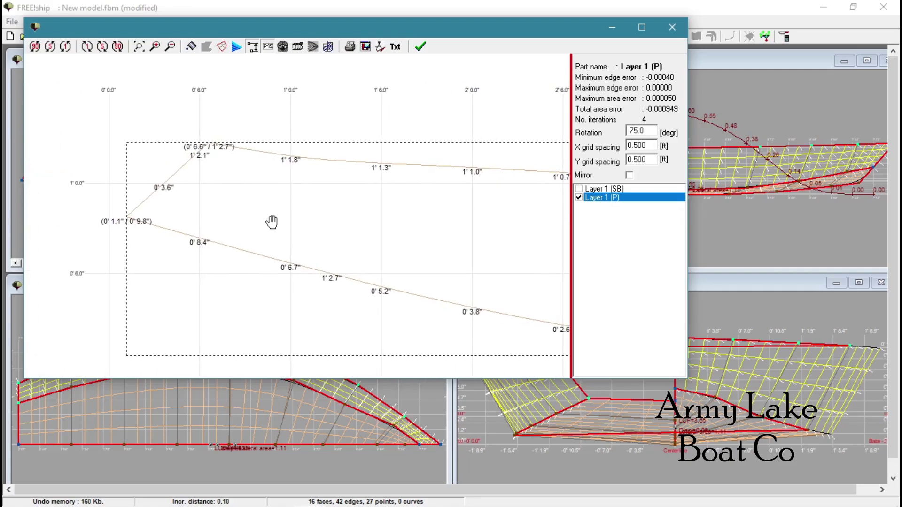
{"action": "scroll", "coordinate": [161, 235], "scroll_direction": "up", "scroll_amount": 1}
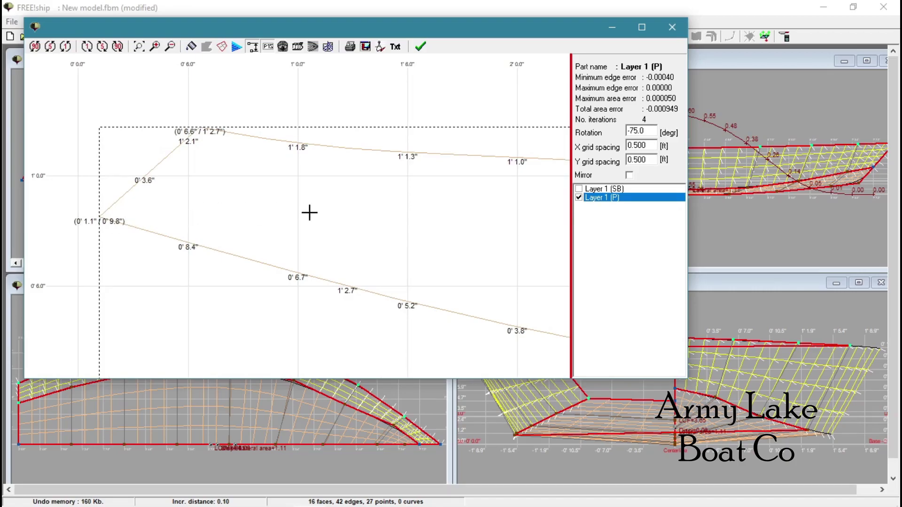
{"action": "scroll", "coordinate": [258, 226], "scroll_direction": "down", "scroll_amount": 1}
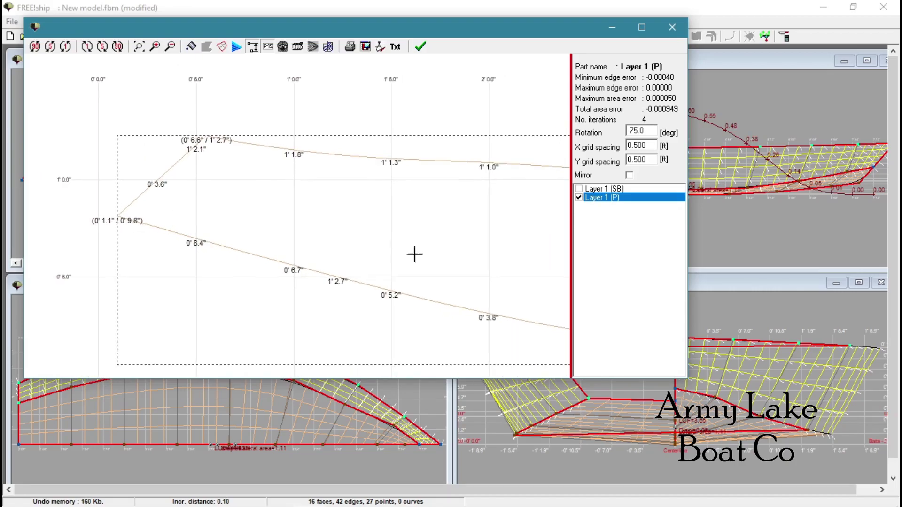
{"action": "scroll", "coordinate": [380, 260], "scroll_direction": "down", "scroll_amount": 1}
{"action": "scroll", "coordinate": [377, 260], "scroll_direction": "up", "scroll_amount": 1}
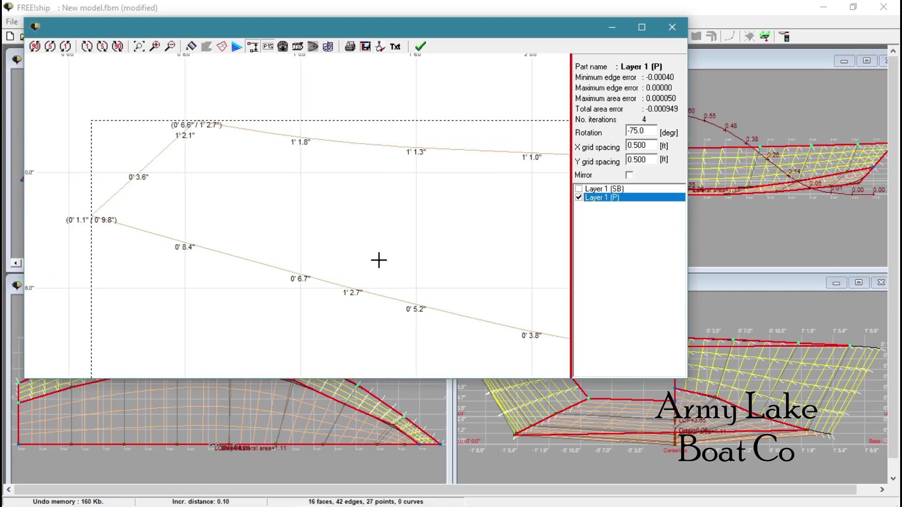
{"action": "scroll", "coordinate": [378, 260], "scroll_direction": "down", "scroll_amount": 2}
{"action": "scroll", "coordinate": [376, 261], "scroll_direction": "down", "scroll_amount": 1}
{"action": "scroll", "coordinate": [375, 266], "scroll_direction": "down", "scroll_amount": 1}
{"action": "scroll", "coordinate": [373, 266], "scroll_direction": "down", "scroll_amount": 1}
{"action": "scroll", "coordinate": [373, 268], "scroll_direction": "down", "scroll_amount": 1}
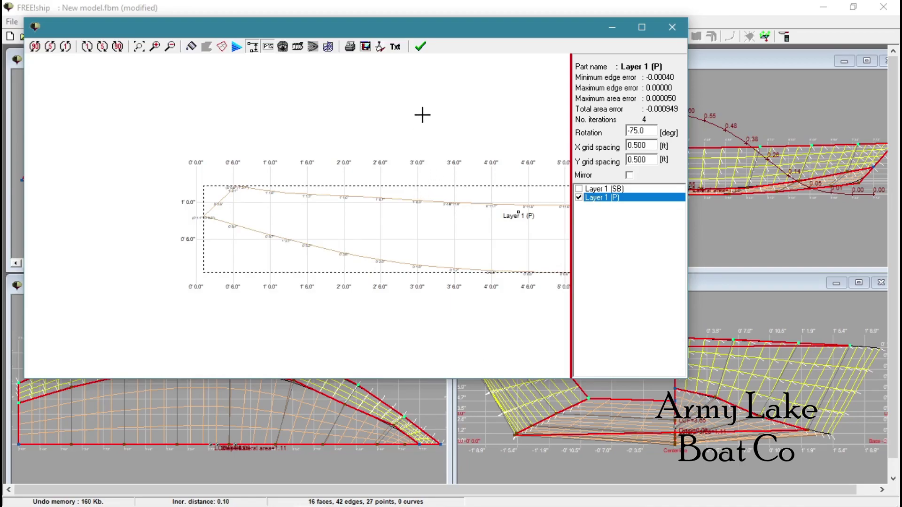
{"action": "left_click", "coordinate": [422, 48]}
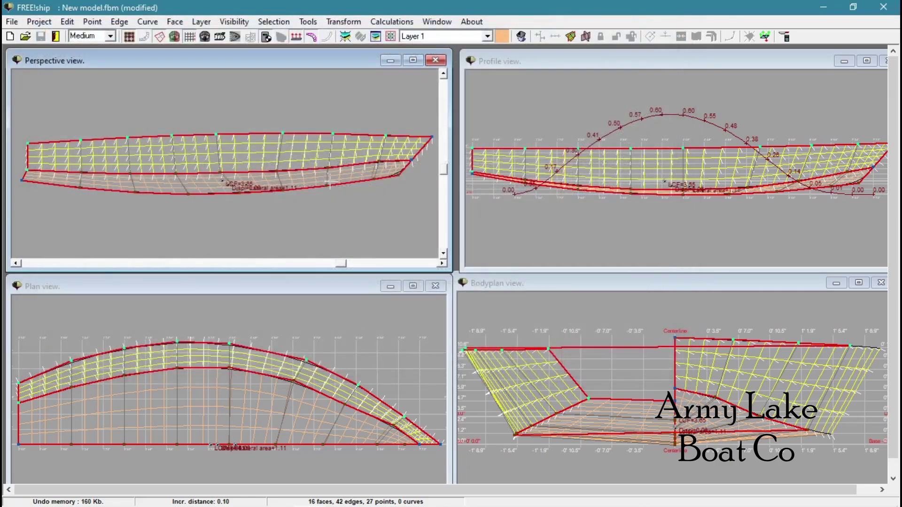
Deselect all, select the eight bottom hull faces, and auto-group connected faces into layers.
{"action": "right_click", "coordinate": [86, 209]}
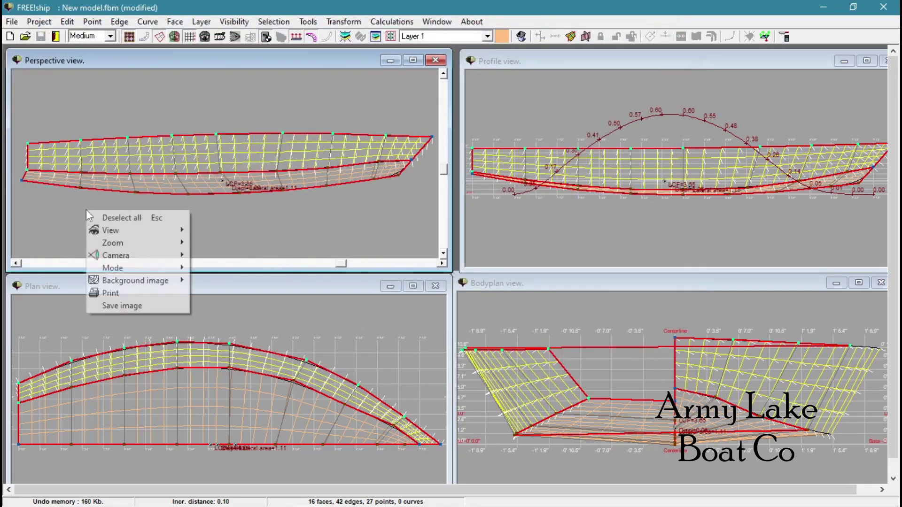
{"action": "left_click", "coordinate": [113, 216]}
{"action": "left_click", "coordinate": [72, 183]}
{"action": "left_click", "coordinate": [106, 183]}
{"action": "left_click", "coordinate": [151, 184]}
{"action": "left_click", "coordinate": [201, 184]}
{"action": "left_click", "coordinate": [252, 185]}
{"action": "left_click", "coordinate": [310, 179]}
{"action": "left_click", "coordinate": [345, 176]}
{"action": "left_click", "coordinate": [388, 173]}
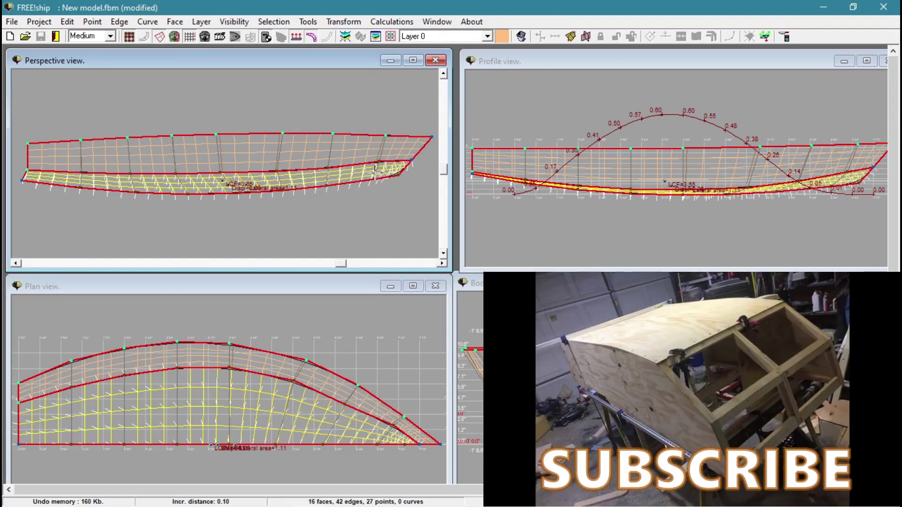
{"action": "left_click", "coordinate": [391, 37]}
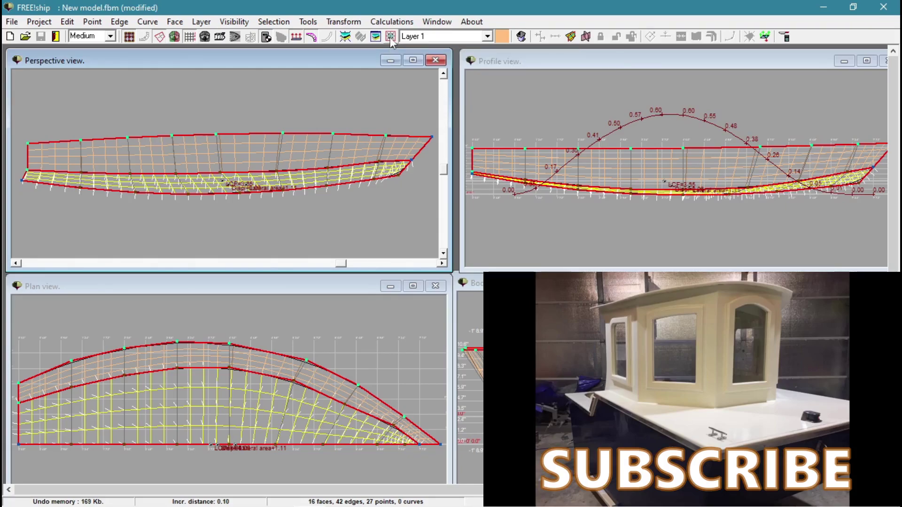
{"action": "left_click", "coordinate": [391, 39]}
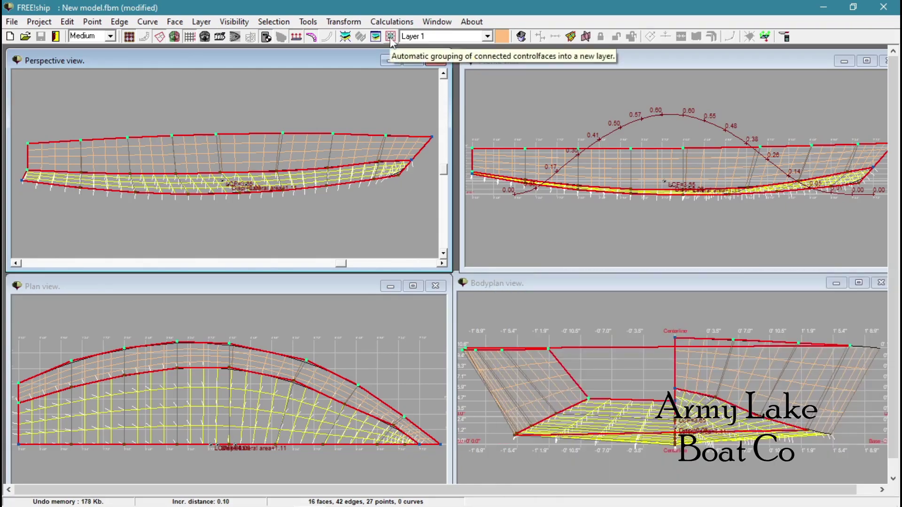
Give Layer 0 a 0.25 thickness, mark it Developable, and colour it stronger orange.
{"action": "left_click", "coordinate": [203, 22]}
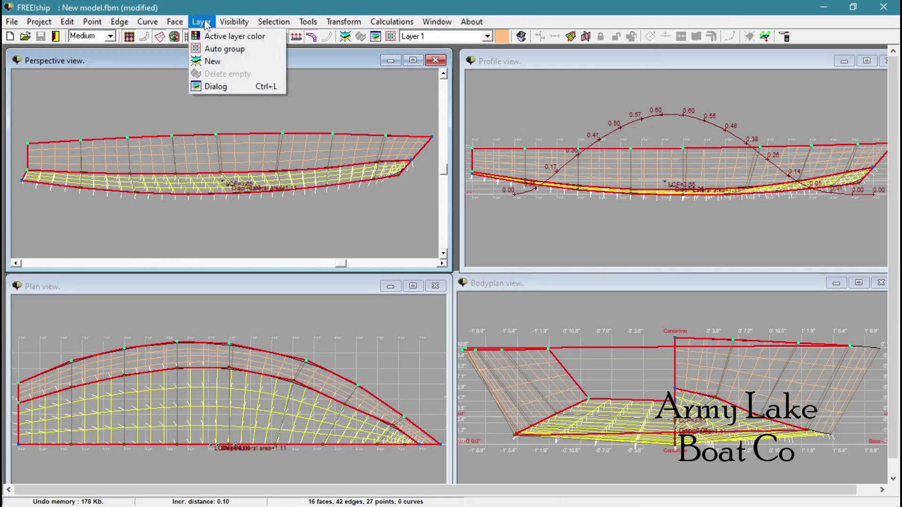
{"action": "left_click", "coordinate": [219, 86]}
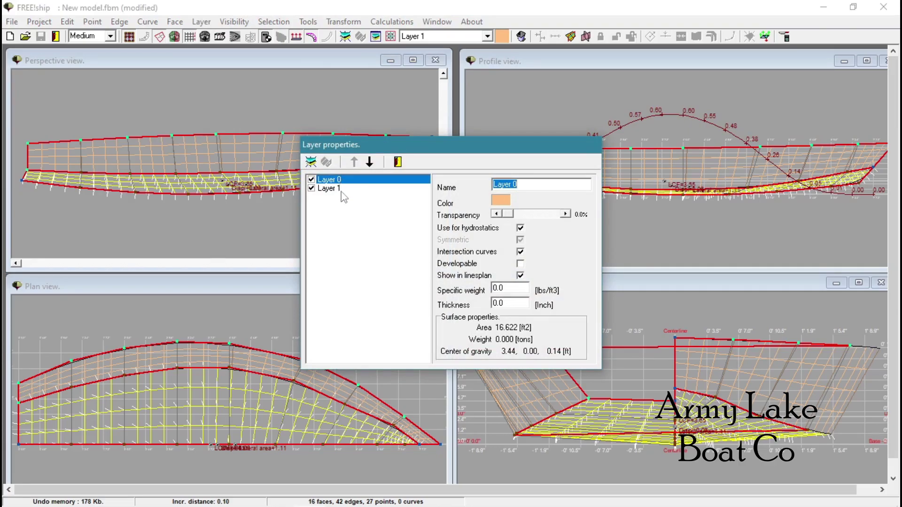
{"action": "left_click", "coordinate": [342, 191]}
{"action": "left_click", "coordinate": [343, 182]}
{"action": "left_click_drag", "start_coordinate": [525, 303], "coordinate": [440, 312]}
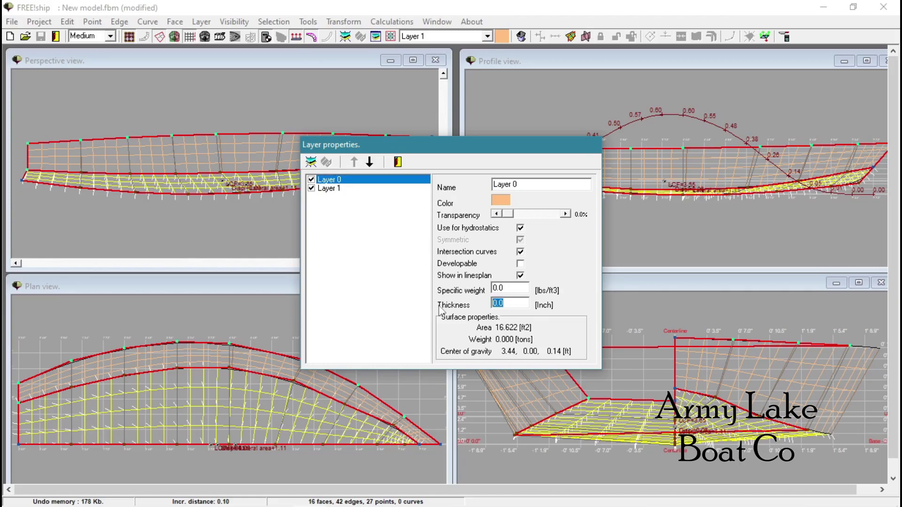
{"action": "type", "text": ".25"}
{"action": "key", "text": "Return"}
{"action": "left_click", "coordinate": [522, 266]}
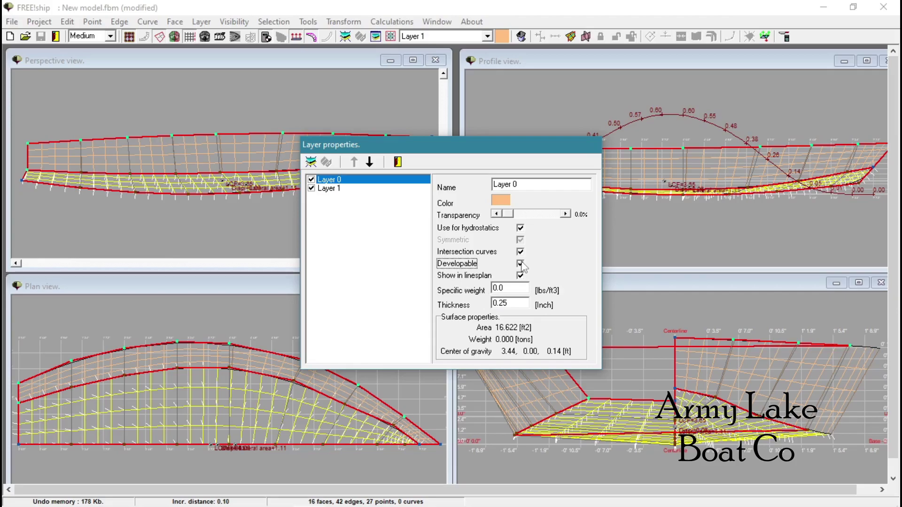
{"action": "left_click", "coordinate": [499, 202]}
{"action": "left_click", "coordinate": [591, 174]}
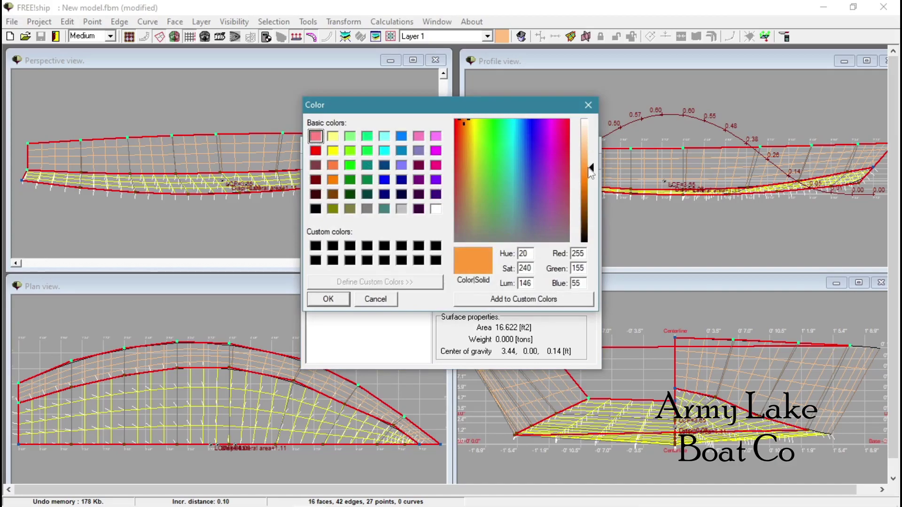
{"action": "left_click", "coordinate": [334, 305]}
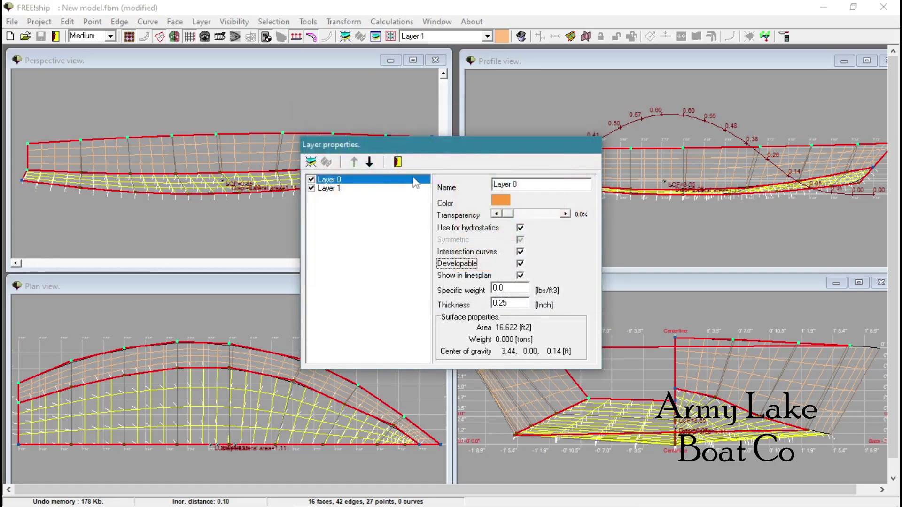
{"action": "left_click", "coordinate": [397, 162]}
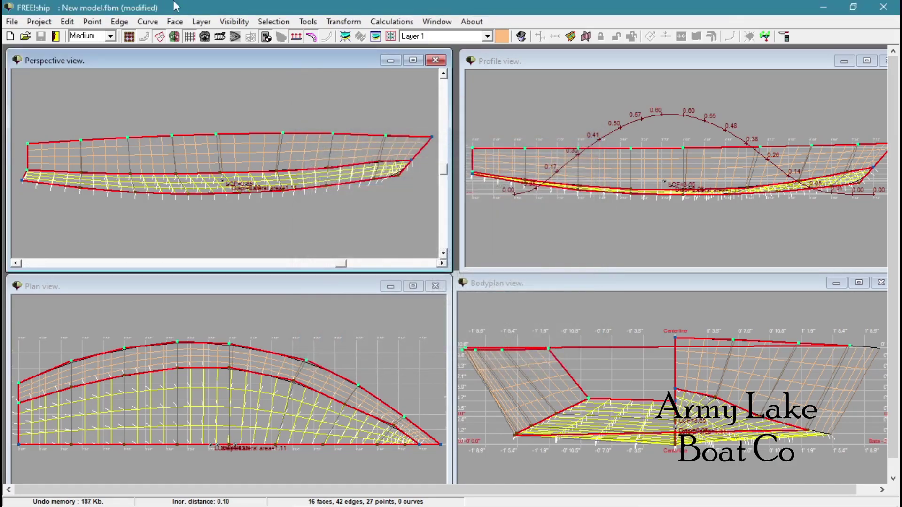
{"action": "left_click", "coordinate": [307, 21]}
{"action": "left_click", "coordinate": [332, 73]}
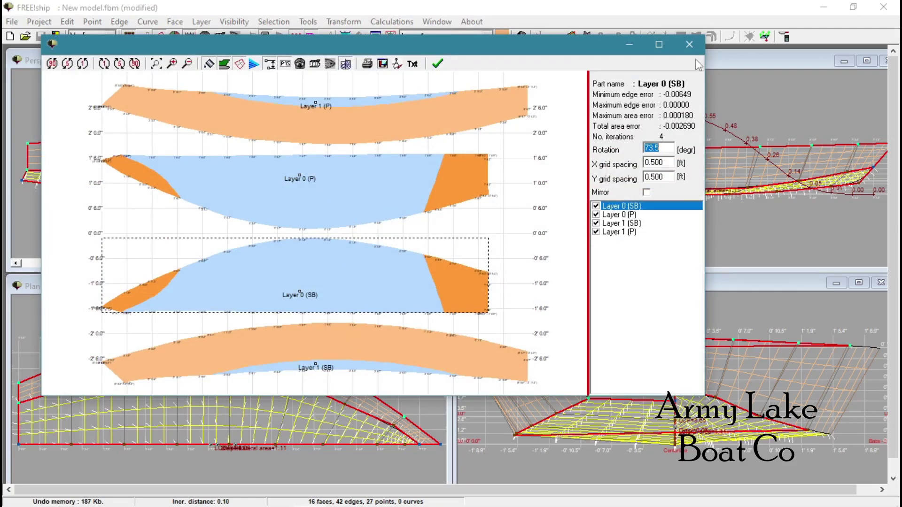
{"action": "left_click", "coordinate": [690, 43]}
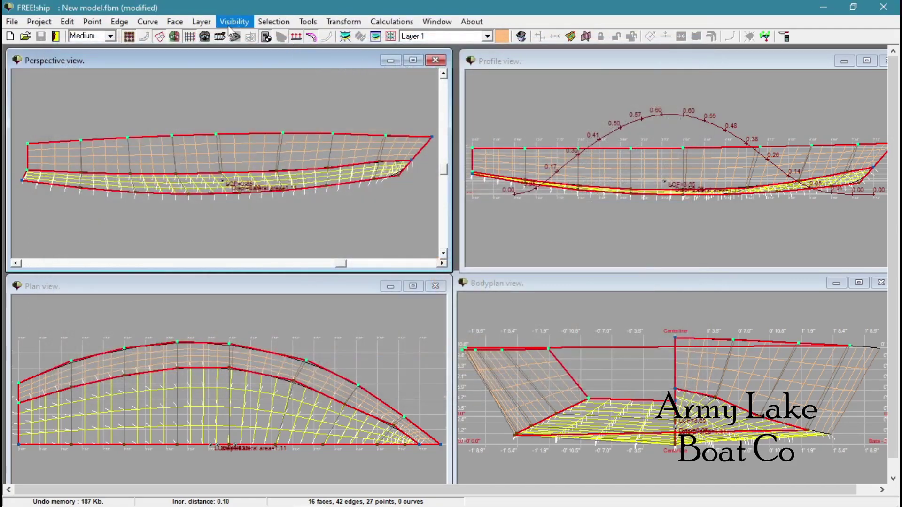
Rename Layer 1 to 'Side' and Layer 0 to 'Bottom' in the layer properties.
{"action": "left_click", "coordinate": [201, 21]}
{"action": "left_click", "coordinate": [216, 91]}
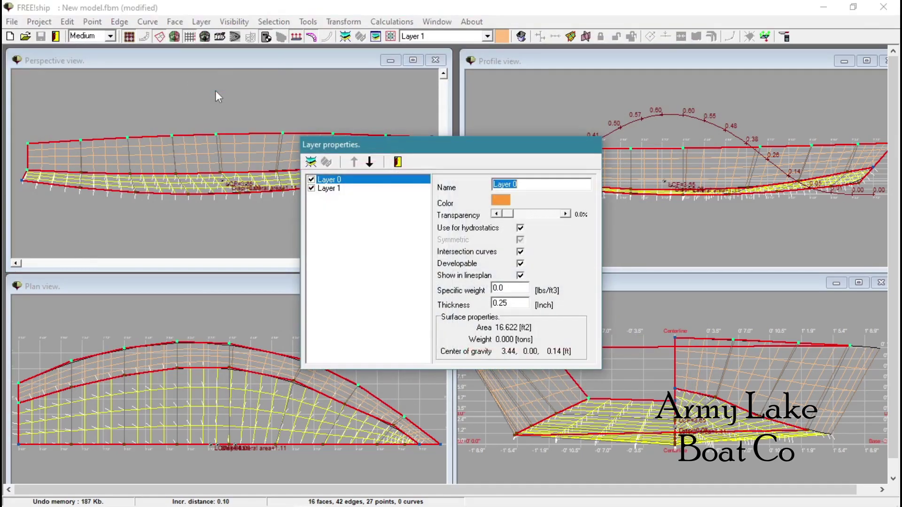
{"action": "left_click", "coordinate": [349, 188]}
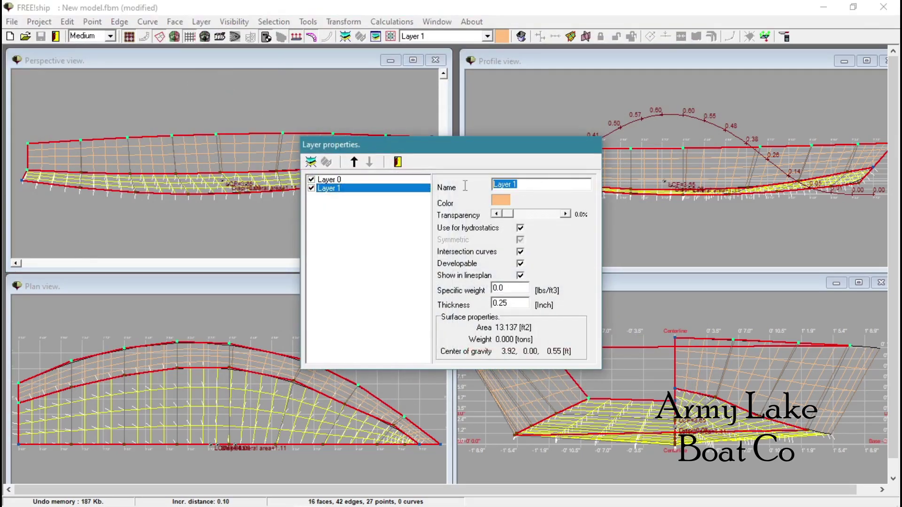
{"action": "type", "text": "Side"}
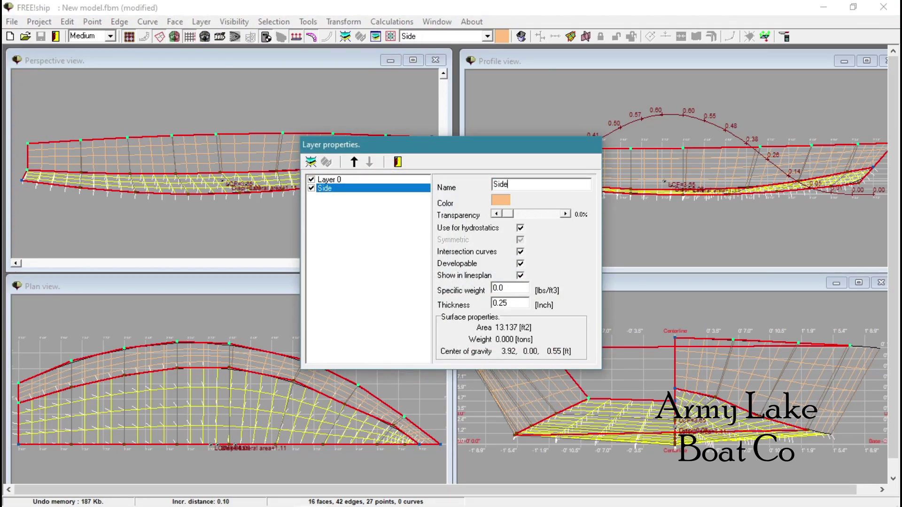
{"action": "left_click", "coordinate": [329, 181]}
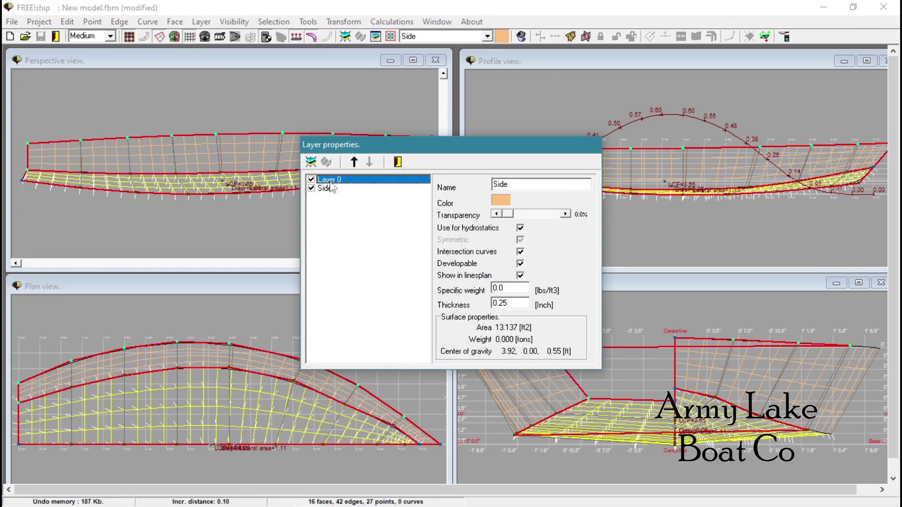
{"action": "double_click", "coordinate": [502, 187]}
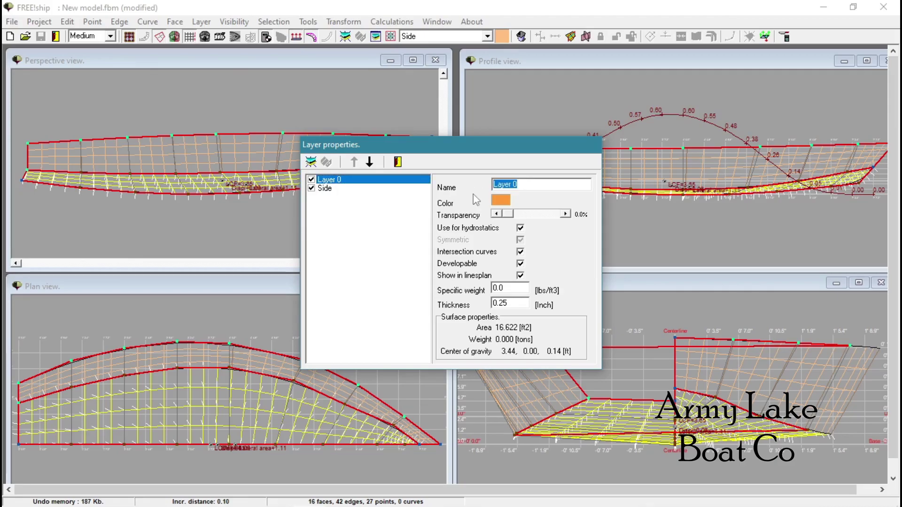
{"action": "type", "text": "Bottom"}
{"action": "left_click", "coordinate": [397, 161]}
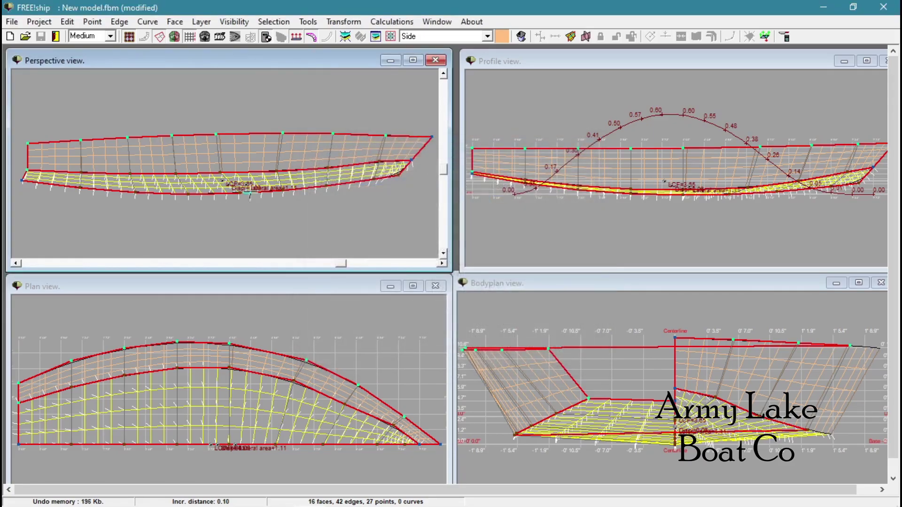
Develop the plates without the starboard Side and Bottom, showing interior edges and no fill.
{"action": "left_click", "coordinate": [308, 21]}
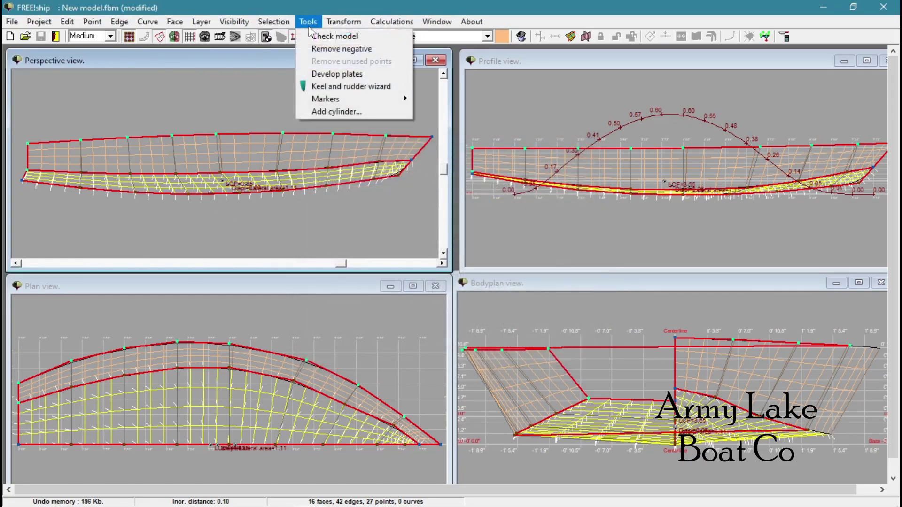
{"action": "left_click", "coordinate": [329, 75]}
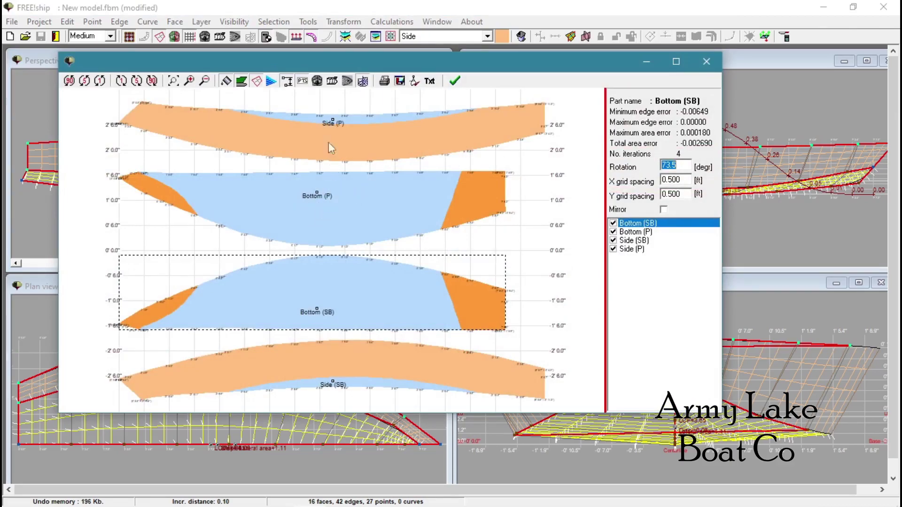
{"action": "left_click", "coordinate": [613, 241]}
{"action": "left_click", "coordinate": [613, 224]}
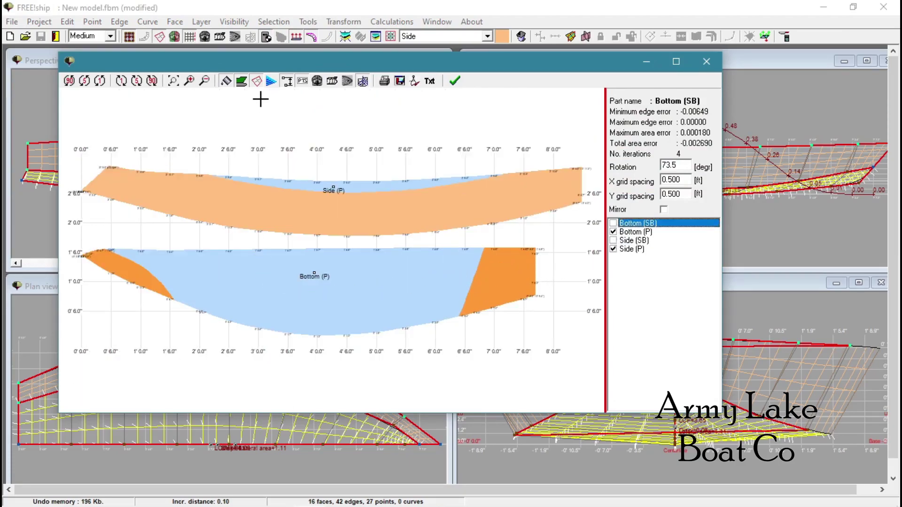
{"action": "left_click", "coordinate": [257, 82]}
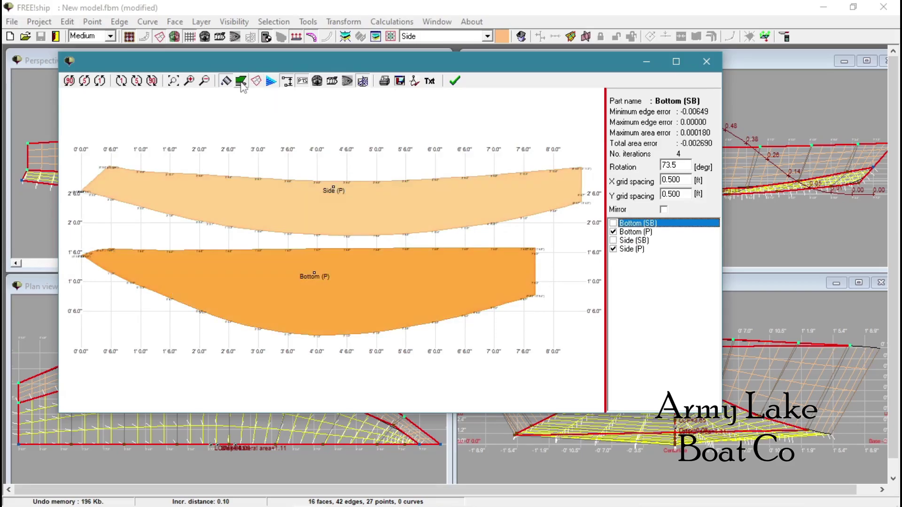
{"action": "left_click", "coordinate": [241, 81]}
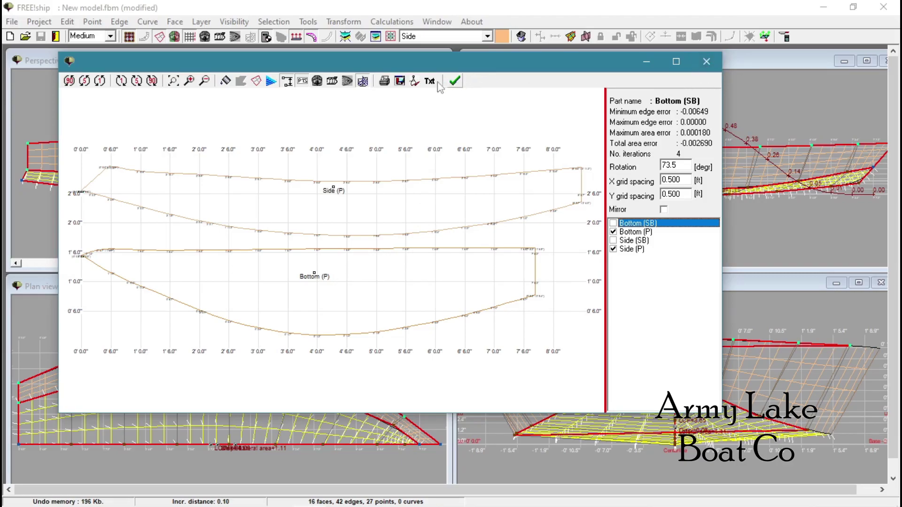
Print the developed port panels, confirming the Print dialog to reach the scale prompt.
{"action": "left_click", "coordinate": [385, 80]}
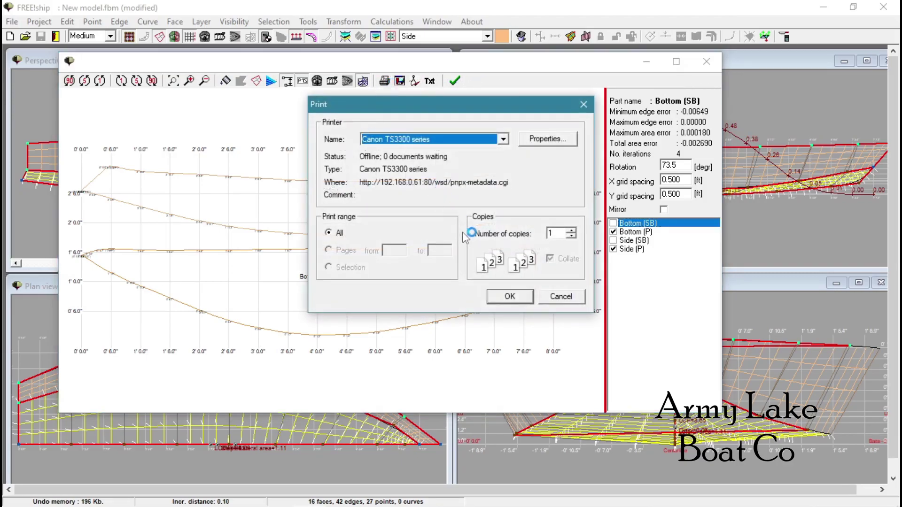
{"action": "left_click", "coordinate": [509, 296]}
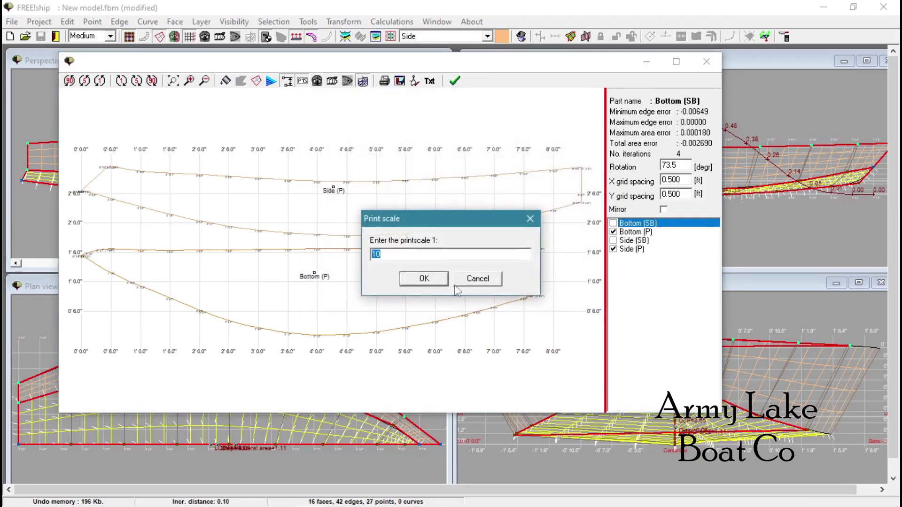